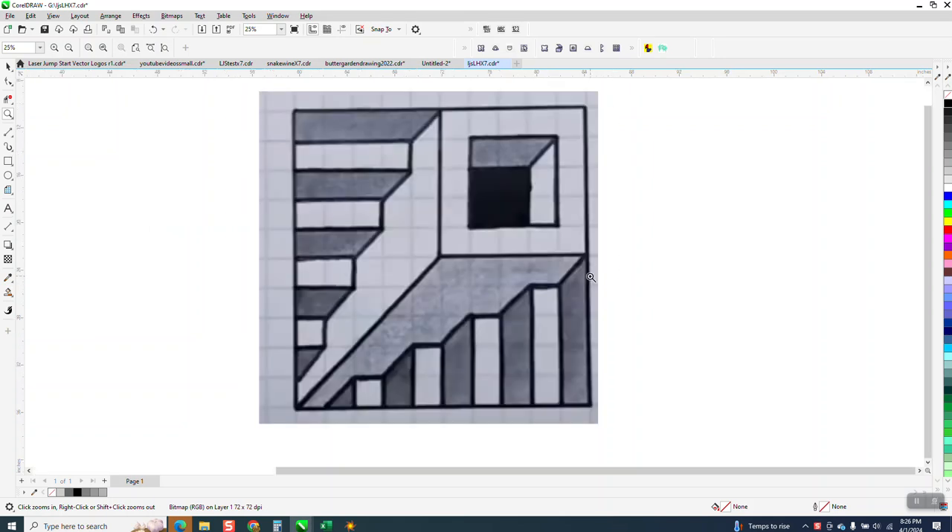
# - Move the grouped shaded staircase drawing off the page to the far side of the reference photo
pyautogui.scroll(-1, 532, 263)
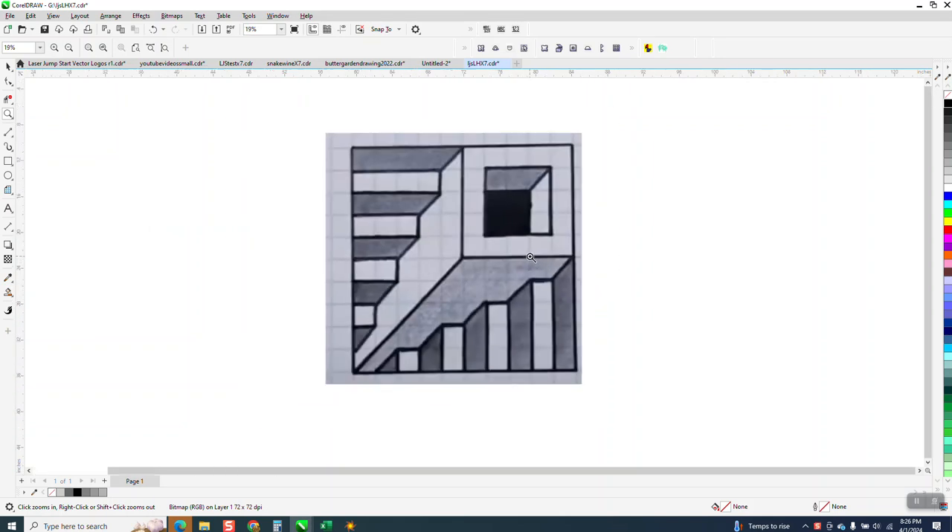
pyautogui.scroll(-4, 531, 262)
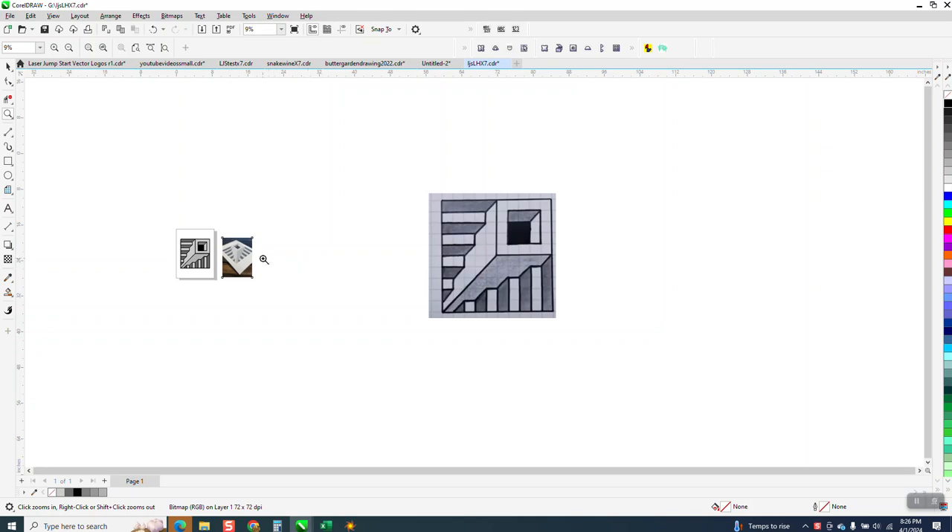
pyautogui.moveTo(180, 226); pyautogui.dragTo(306, 289)
pyautogui.moveTo(320, 186); pyautogui.dragTo(554, 421)
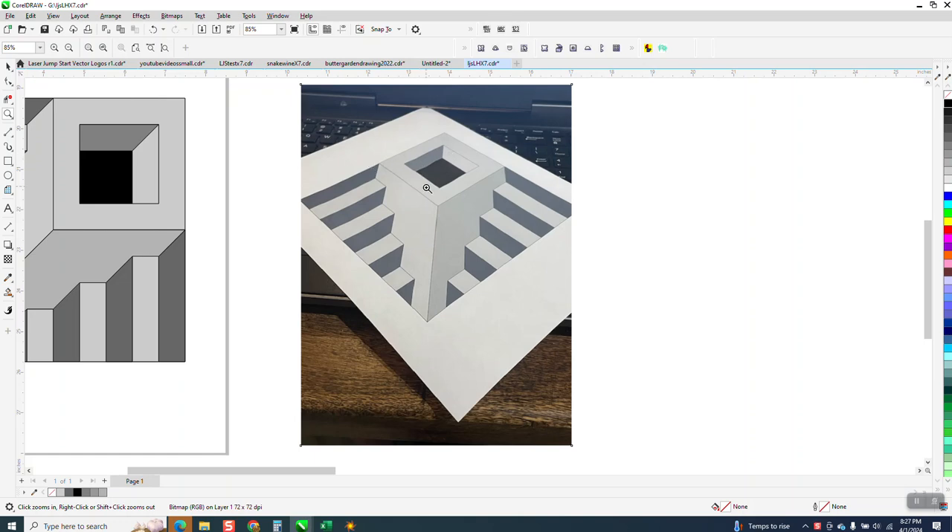
pyautogui.rightClick(488, 179)
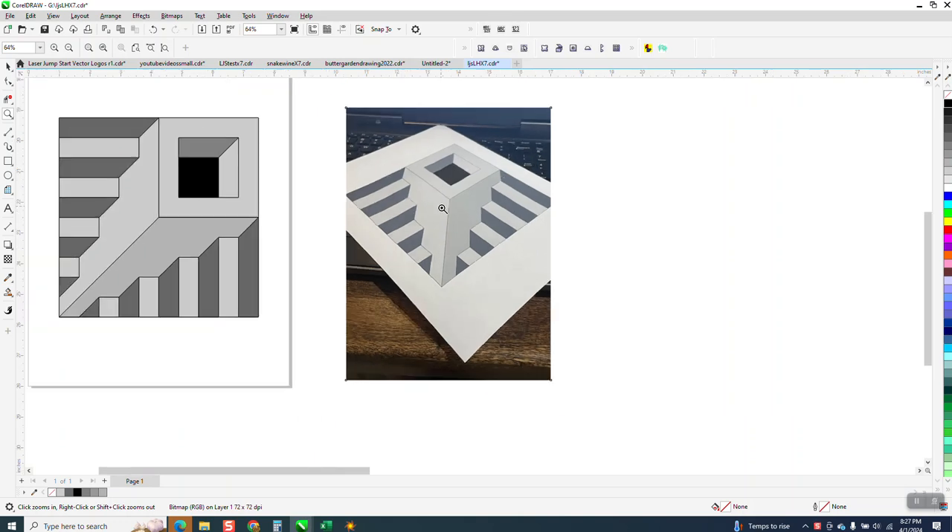
pyautogui.rightClick(487, 252)
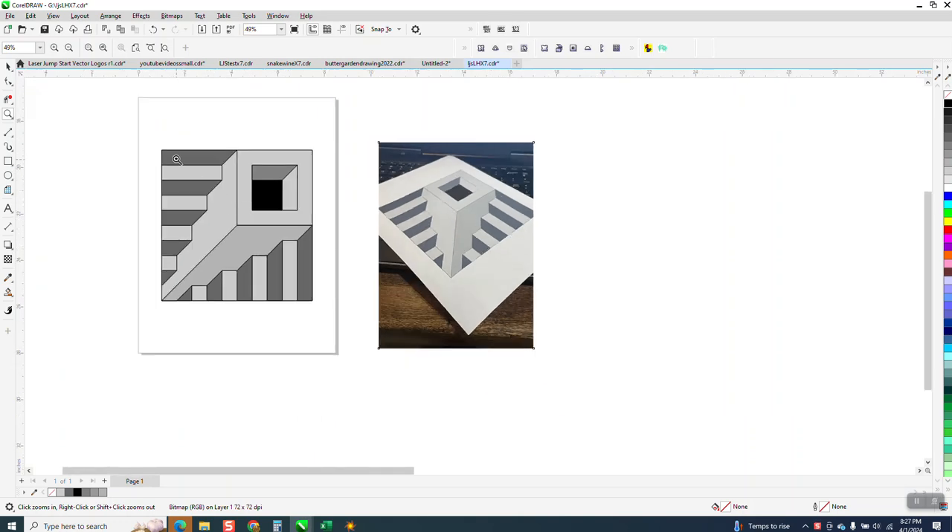
pyautogui.click(8, 66)
pyautogui.moveTo(98, 111); pyautogui.dragTo(360, 322)
pyautogui.moveTo(242, 225); pyautogui.dragTo(637, 223)
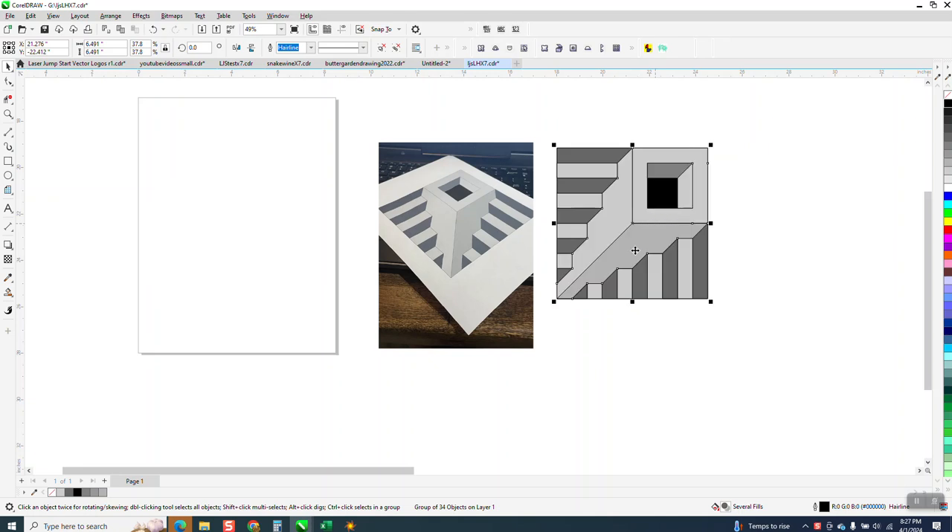
pyautogui.click(534, 344)
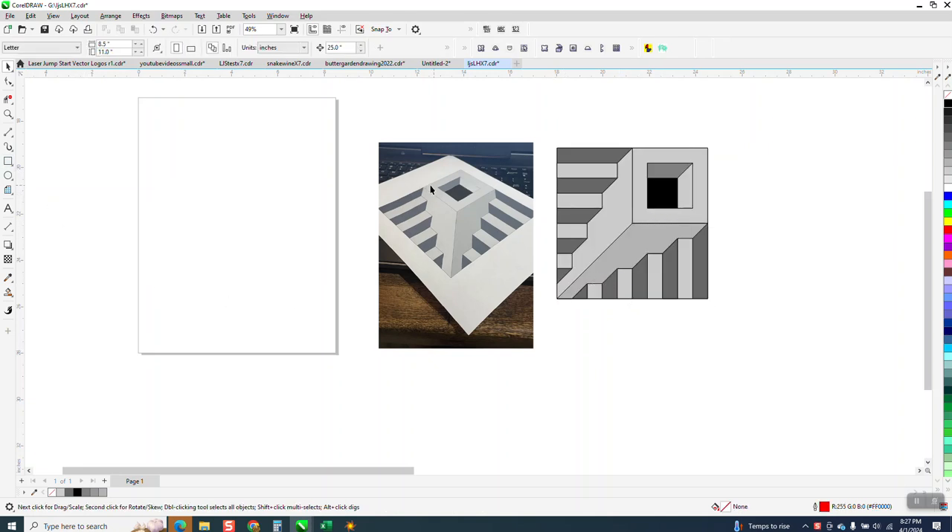
# - Draw a 10-by-10 graph paper grid about 8 inches square and center it on the page
pyautogui.scroll(-4, 537, 250)
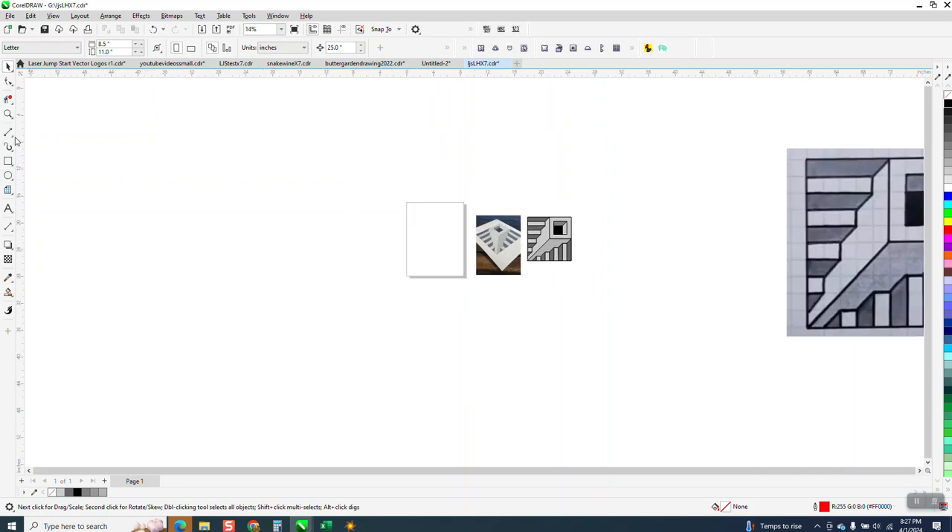
pyautogui.click(9, 190)
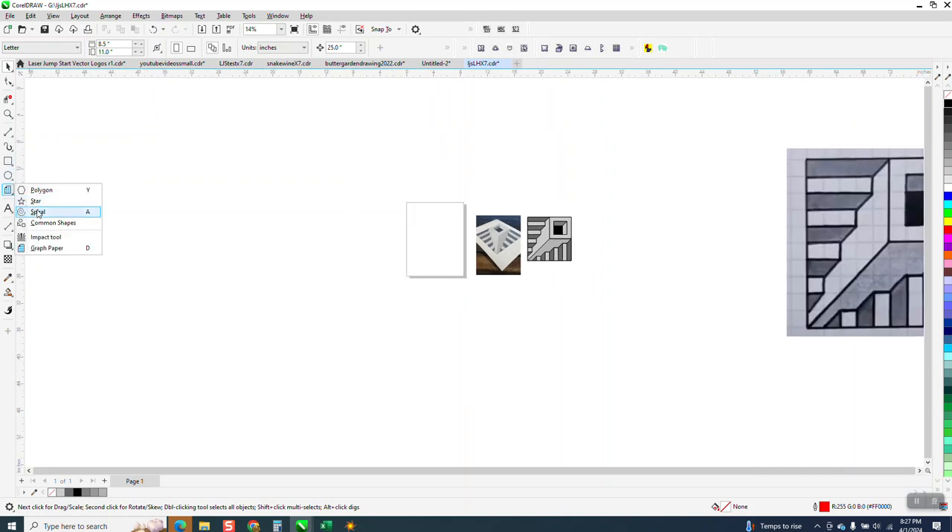
pyautogui.click(48, 248)
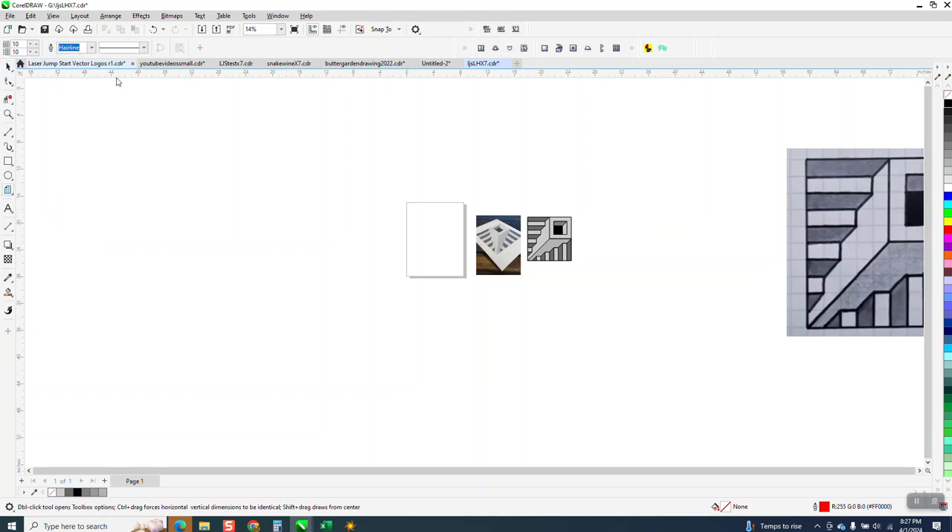
pyautogui.moveTo(379, 206); pyautogui.dragTo(346, 257)
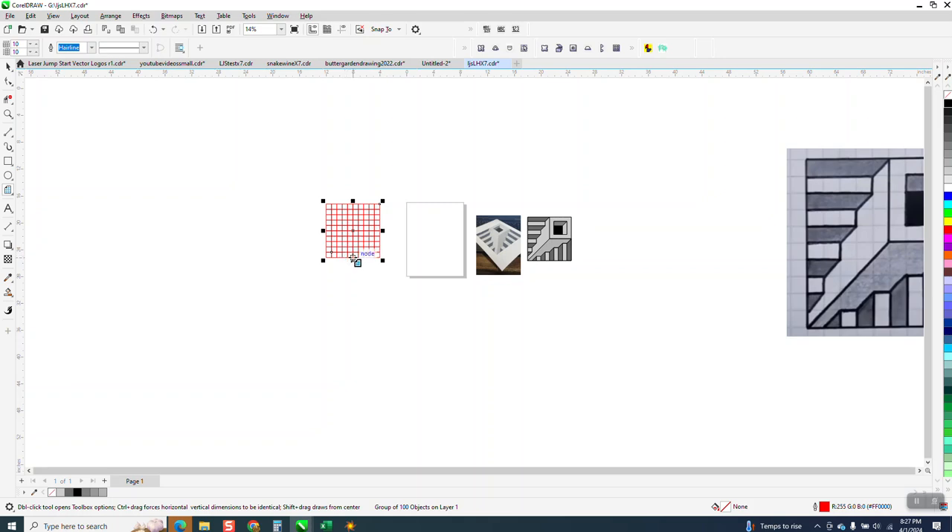
pyautogui.press('p')
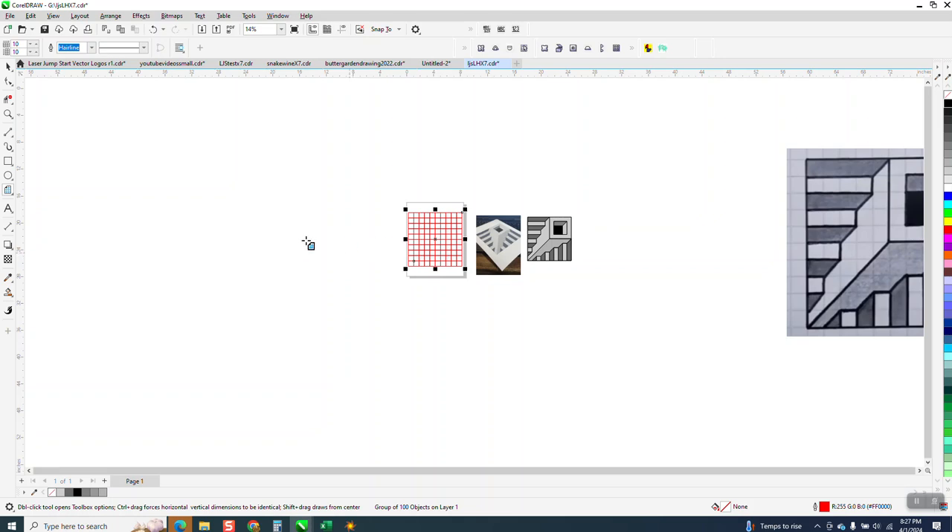
# - Place the shaded staircase drawing beside the page's left edge and enlarge it to slightly more than the grid's size
pyautogui.click(8, 114)
pyautogui.moveTo(358, 194); pyautogui.dragTo(504, 292)
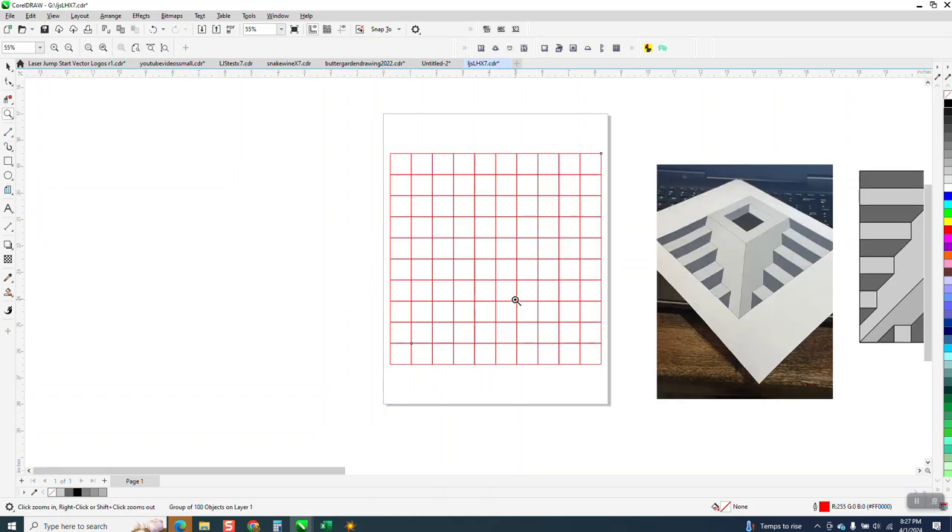
pyautogui.scroll(-3, 446, 320)
pyautogui.click(8, 66)
pyautogui.moveTo(678, 288); pyautogui.dragTo(395, 278)
pyautogui.moveTo(421, 326); pyautogui.dragTo(444, 346)
pyautogui.moveTo(386, 302); pyautogui.dragTo(359, 303)
pyautogui.click(8, 114)
pyautogui.moveTo(290, 192); pyautogui.dragTo(686, 415)
pyautogui.click(8, 66)
pyautogui.moveTo(287, 214); pyautogui.dragTo(277, 200)
# - Delete the grid segments in the ring around the 3-by-3-cell square in the upper-right quarter with Virtual Segment Delete
pyautogui.click(8, 99)
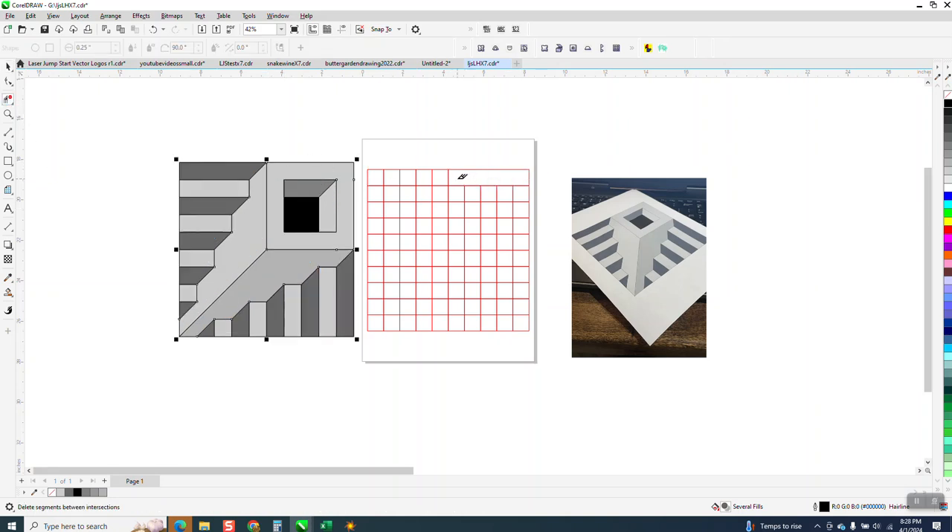
pyautogui.moveTo(455, 179)
pyautogui.mouseDown()
pyautogui.moveTo(456, 242)
pyautogui.moveTo(533, 239)
pyautogui.mouseUp()
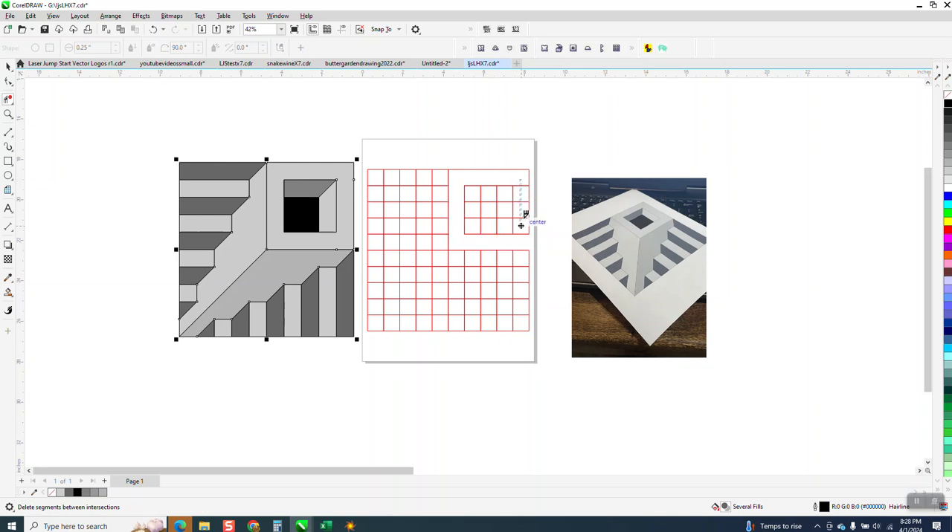
pyautogui.click(154, 30)
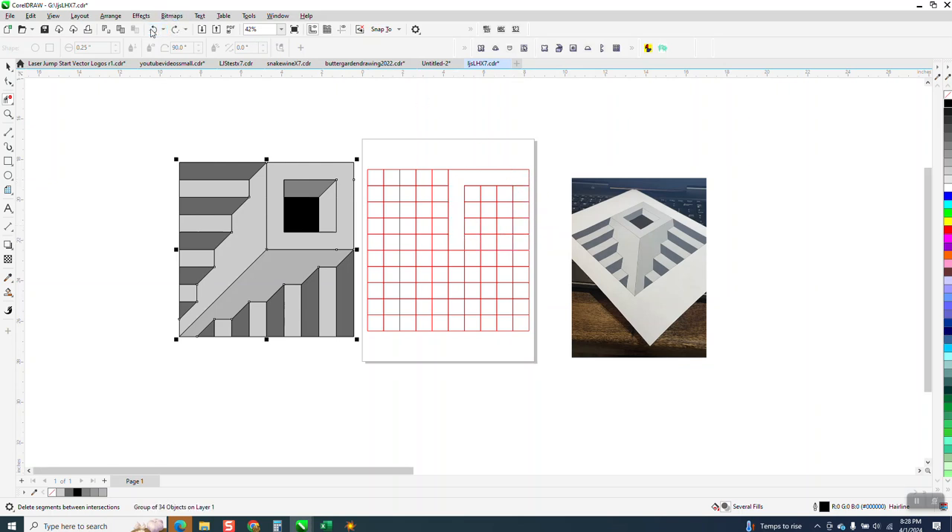
pyautogui.moveTo(465, 237); pyautogui.dragTo(521, 239)
pyautogui.moveTo(525, 180); pyautogui.dragTo(523, 243)
# - Draw a diagonal across the 3-by-3 square's upper-right cell and delete its interior segments, leaving a 2-by-2-cell square in the lower-left corner
pyautogui.click(13, 137)
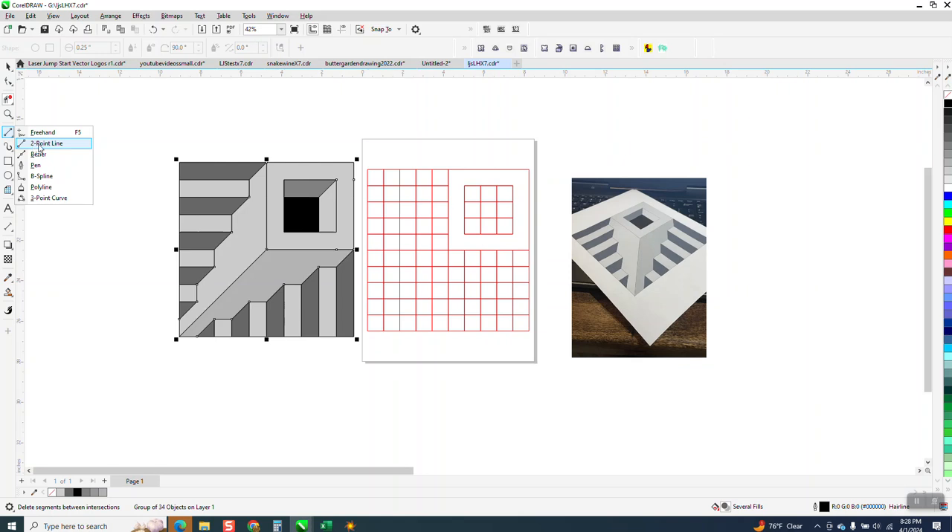
pyautogui.click(42, 144)
pyautogui.moveTo(515, 183); pyautogui.dragTo(495, 205)
pyautogui.click(9, 99)
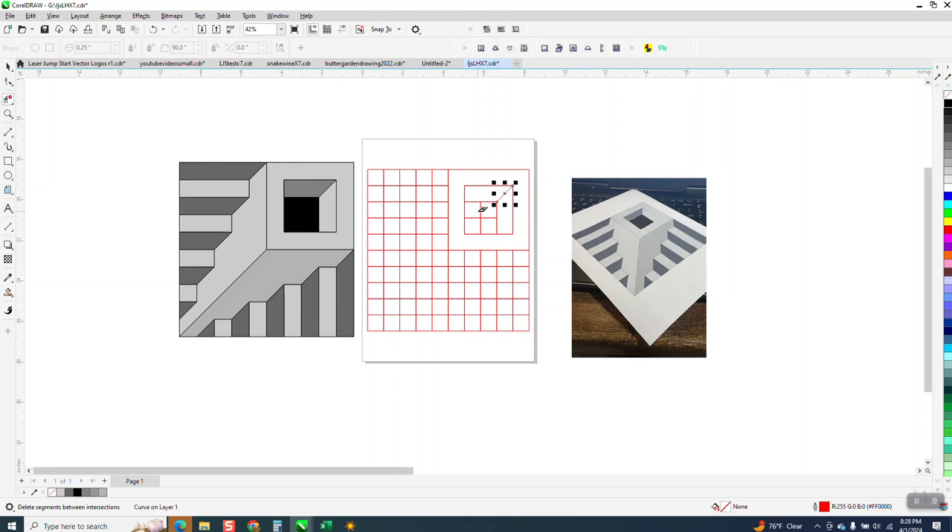
pyautogui.click(480, 214)
pyautogui.click(9, 67)
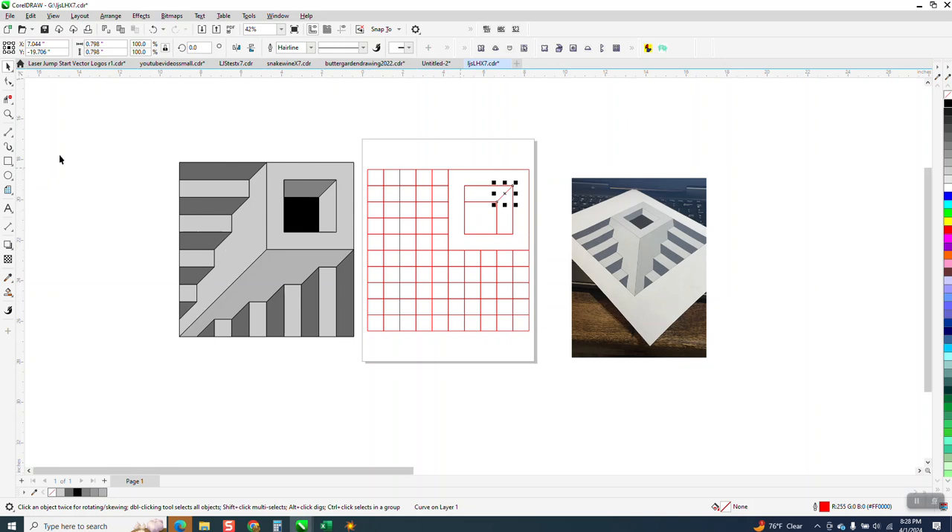
# - Draw a diagonal across the top-row cell left of the center line and delete the vertical segments beside it in the top two rows
pyautogui.click(9, 131)
pyautogui.click(41, 141)
pyautogui.moveTo(452, 169); pyautogui.dragTo(429, 188)
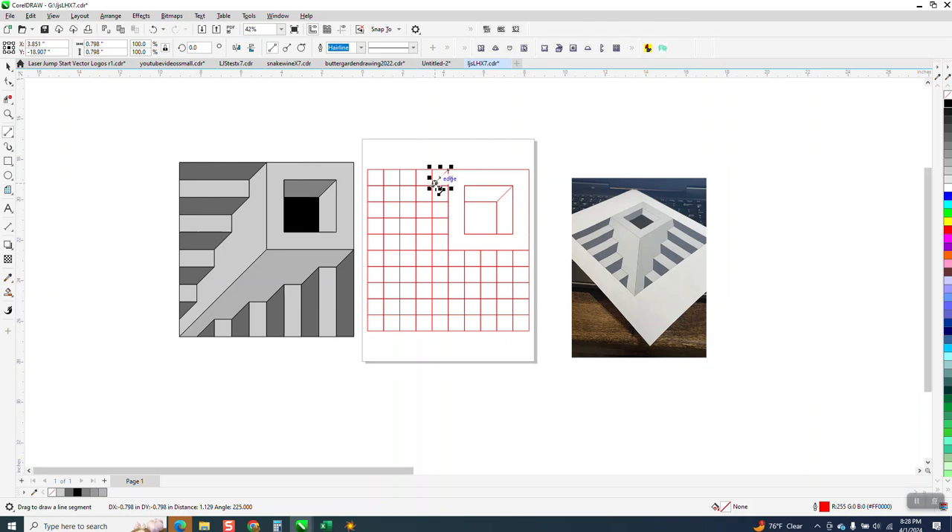
pyautogui.click(8, 99)
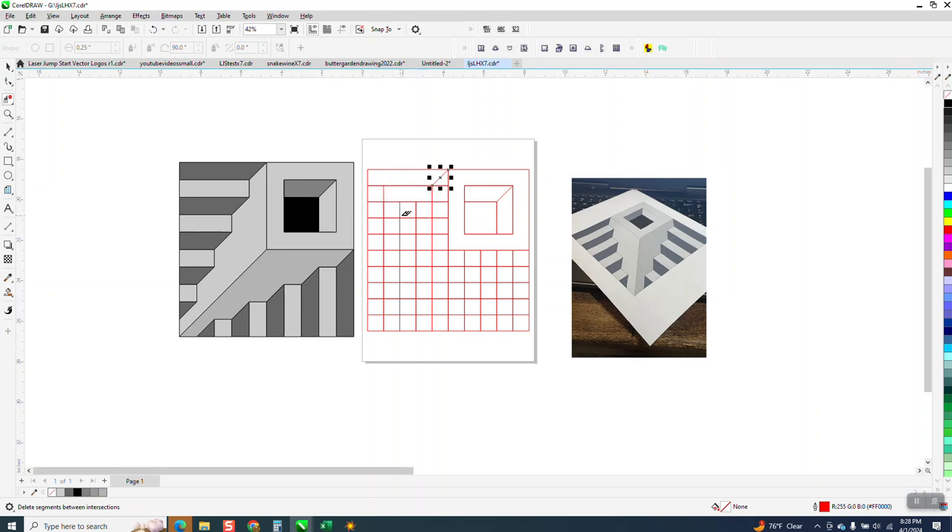
# - Draw a diagonal line across the third cell of the grid's third row
pyautogui.click(11, 138)
pyautogui.click(47, 144)
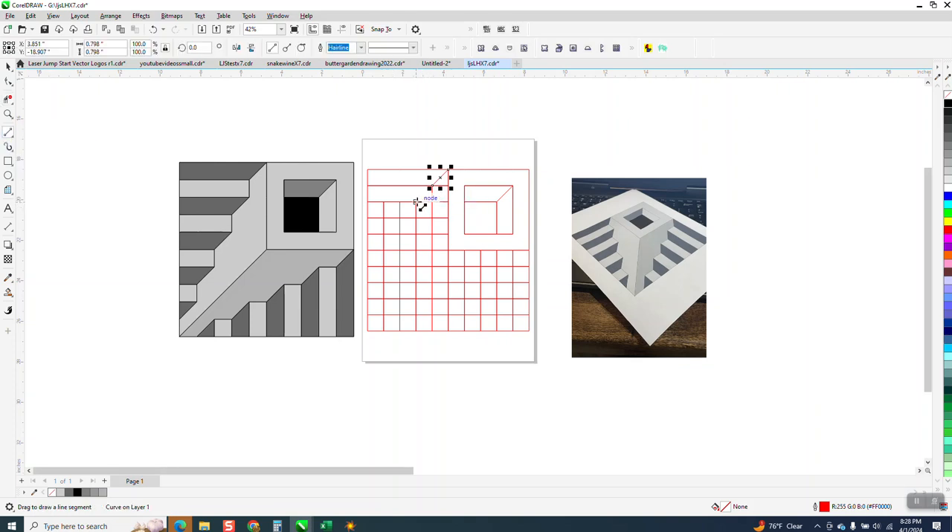
pyautogui.moveTo(418, 201); pyautogui.dragTo(397, 220)
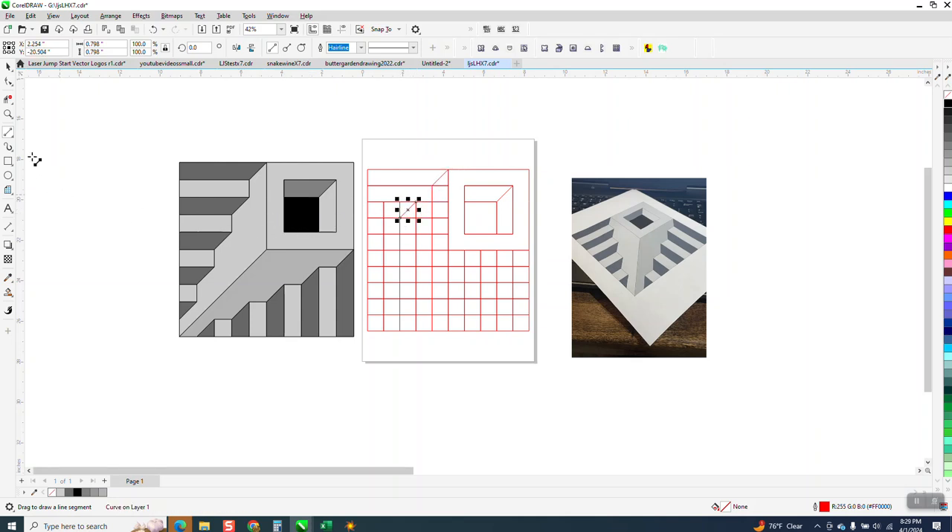
# - Delete the diagonal in the third row's third cell and that row's first three interior vertical segments
pyautogui.click(12, 104)
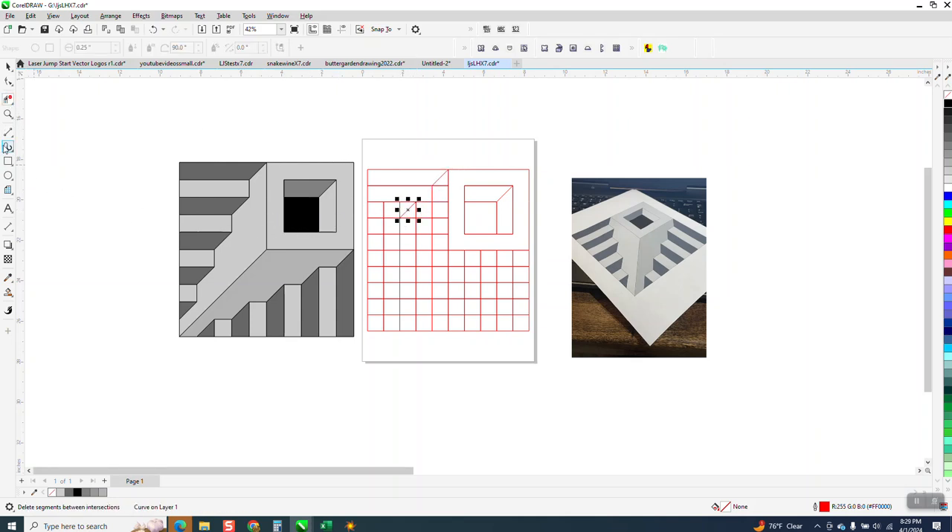
pyautogui.click(8, 114)
pyautogui.moveTo(140, 144); pyautogui.dragTo(680, 365)
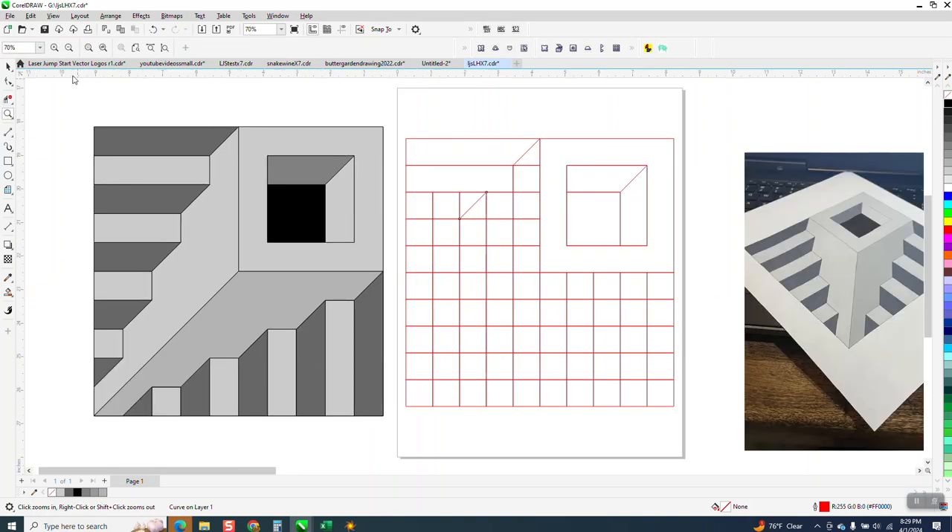
pyautogui.click(8, 132)
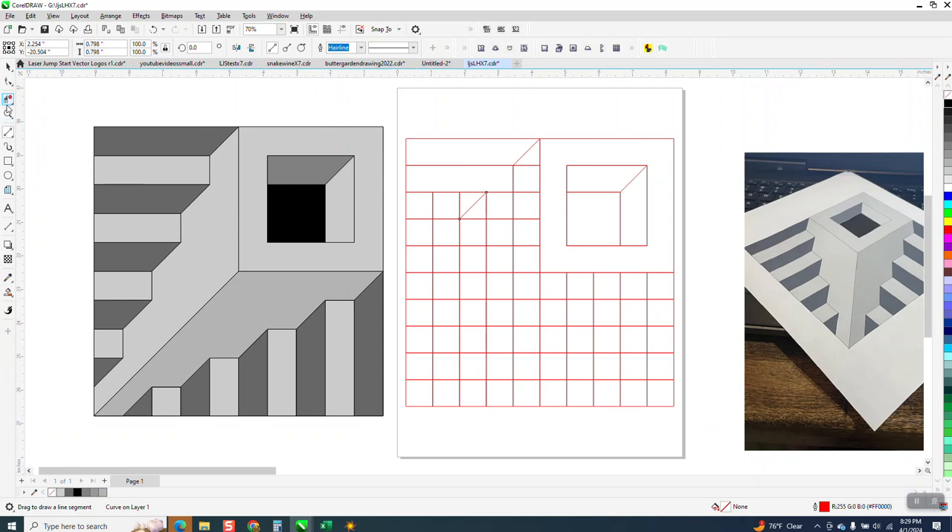
pyautogui.click(12, 104)
pyautogui.click(46, 124)
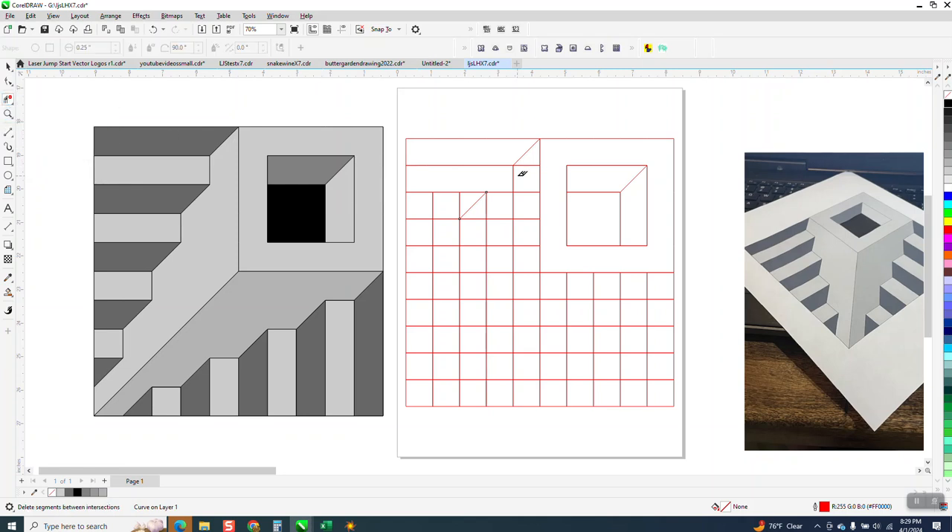
pyautogui.click(432, 202)
pyautogui.click(483, 196)
pyautogui.click(486, 205)
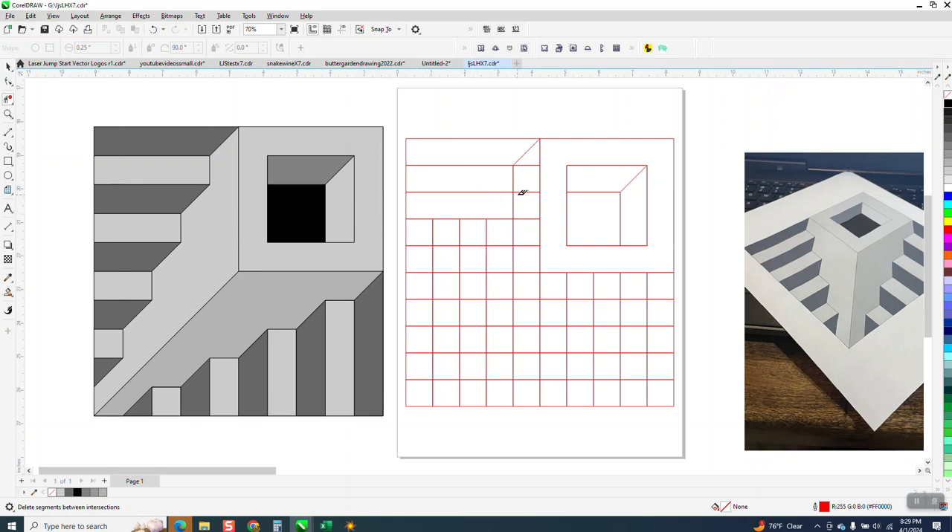
# - Draw four one-cell diagonals in the third, fifth, seventh and ninth rows, stepping down to the grid's left edge
pyautogui.click(12, 138)
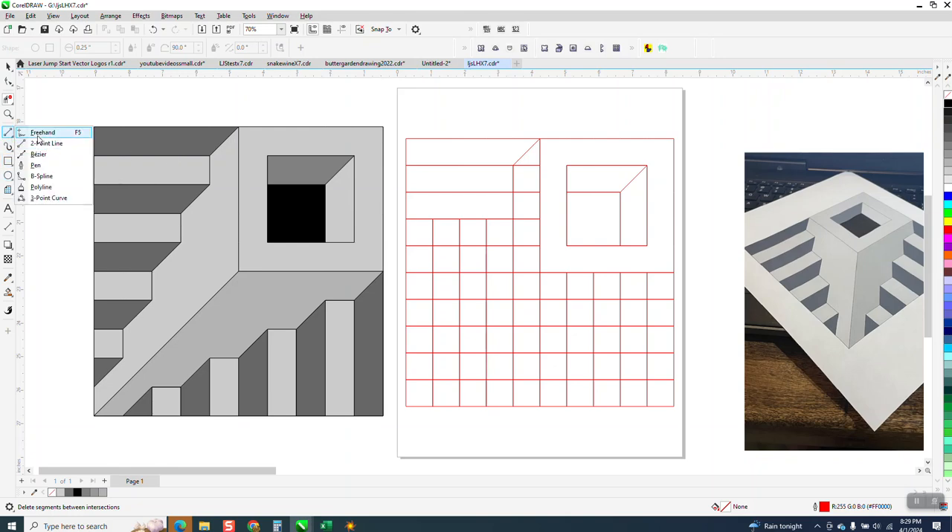
pyautogui.click(42, 144)
pyautogui.moveTo(513, 193); pyautogui.dragTo(487, 220)
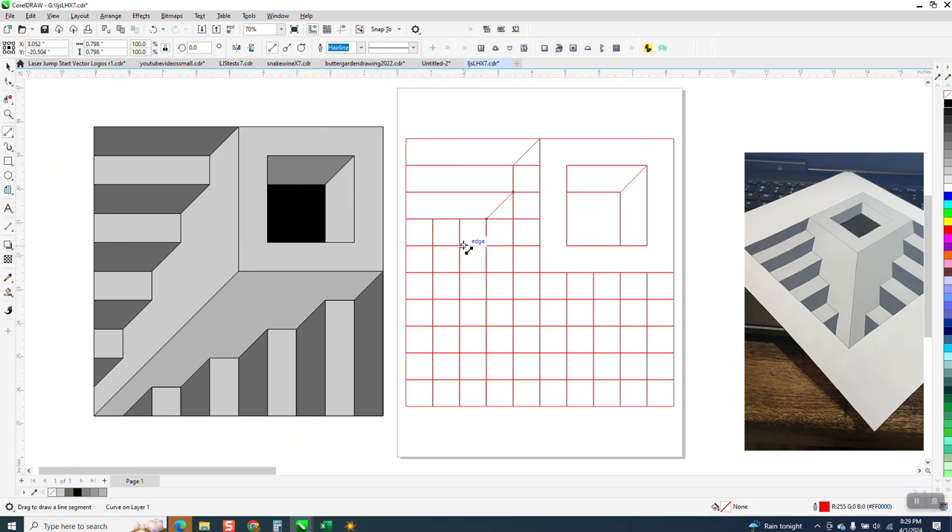
pyautogui.moveTo(486, 246); pyautogui.dragTo(406, 379)
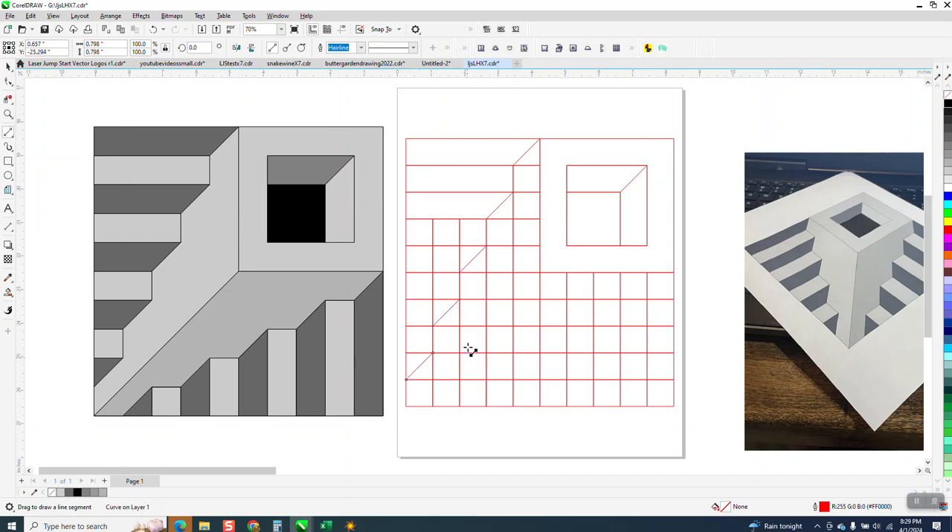
# - Delete the interior vertical segments left of the stepped diagonals in the fourth to ninth rows
pyautogui.click(8, 99)
pyautogui.moveTo(442, 227); pyautogui.dragTo(472, 281)
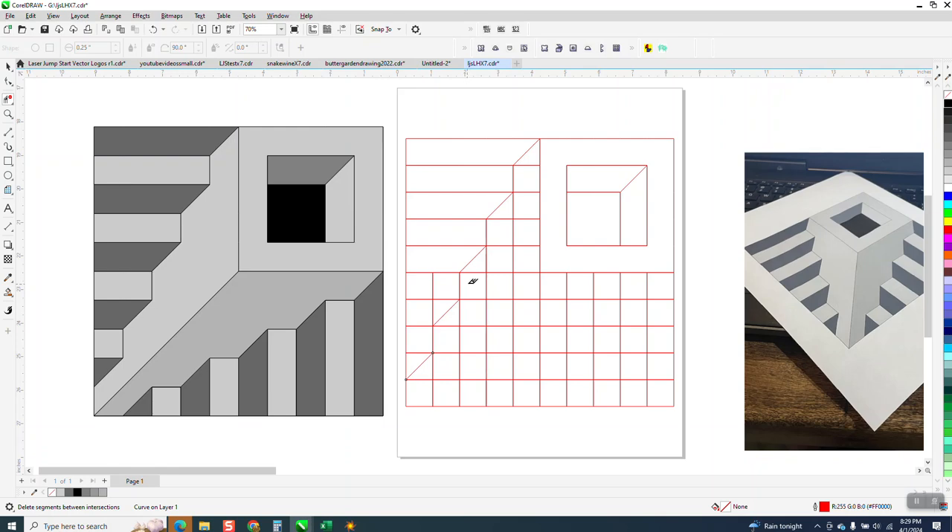
pyautogui.moveTo(435, 282); pyautogui.dragTo(443, 315)
pyautogui.click(426, 379)
# - Delete the horizontal and vertical grid segments in the open area between the stepped diagonals and the center line
pyautogui.moveTo(531, 155); pyautogui.dragTo(522, 386)
pyautogui.moveTo(507, 221); pyautogui.dragTo(504, 386)
pyautogui.moveTo(481, 266); pyautogui.dragTo(472, 383)
pyautogui.moveTo(453, 318); pyautogui.dragTo(462, 381)
pyautogui.moveTo(454, 353); pyautogui.dragTo(527, 355)
pyautogui.moveTo(520, 284); pyautogui.dragTo(486, 304)
pyautogui.click(461, 318)
# - Delete the leftover vertical stubs beside the steps and along the bottom edge of the grid's left half
pyautogui.click(513, 212)
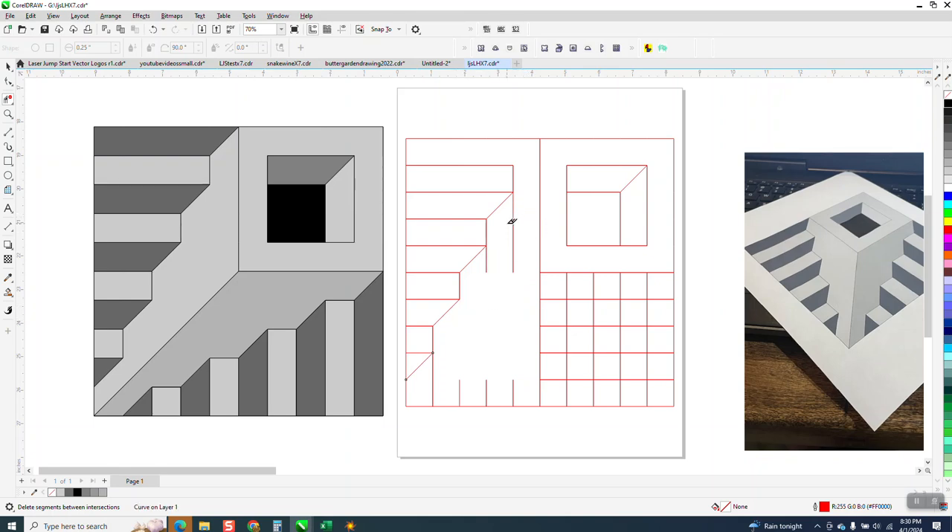
pyautogui.click(514, 236)
pyautogui.click(513, 267)
pyautogui.click(486, 261)
pyautogui.moveTo(454, 378); pyautogui.dragTo(531, 386)
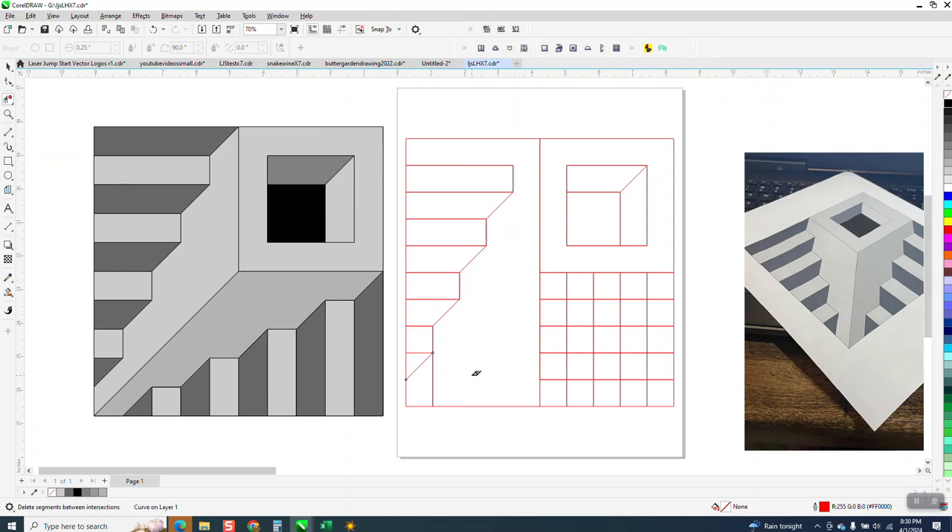
pyautogui.moveTo(433, 378); pyautogui.dragTo(455, 388)
# - Redraw the diagonal from the top of the center line to the upper corner of the first step
pyautogui.click(9, 134)
pyautogui.click(46, 143)
pyautogui.moveTo(540, 139); pyautogui.dragTo(512, 166)
pyautogui.scroll(-2, 344, 189)
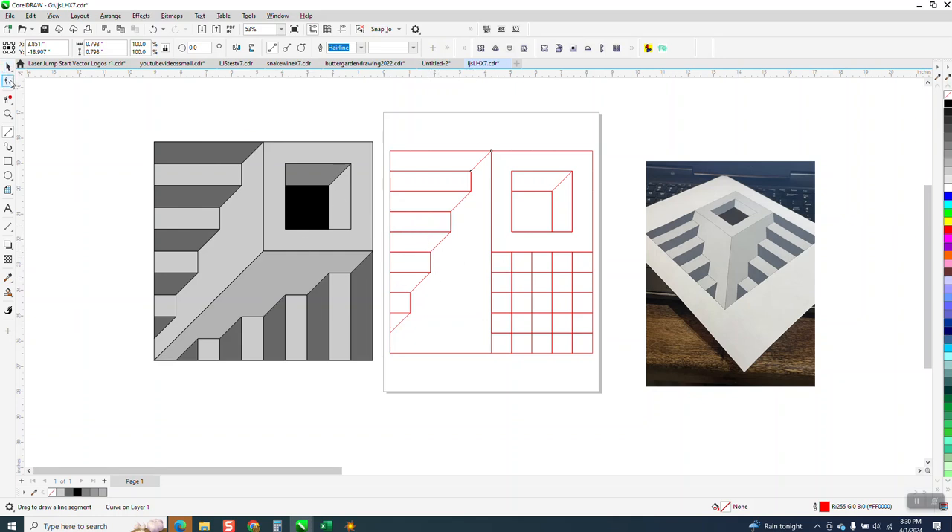
# - Delete all interior grid segments in the lower-right quadrant of the drawing with Virtual Segment Delete
pyautogui.click(9, 99)
pyautogui.moveTo(476, 259); pyautogui.dragTo(584, 339)
pyautogui.scroll(-3, 402, 279)
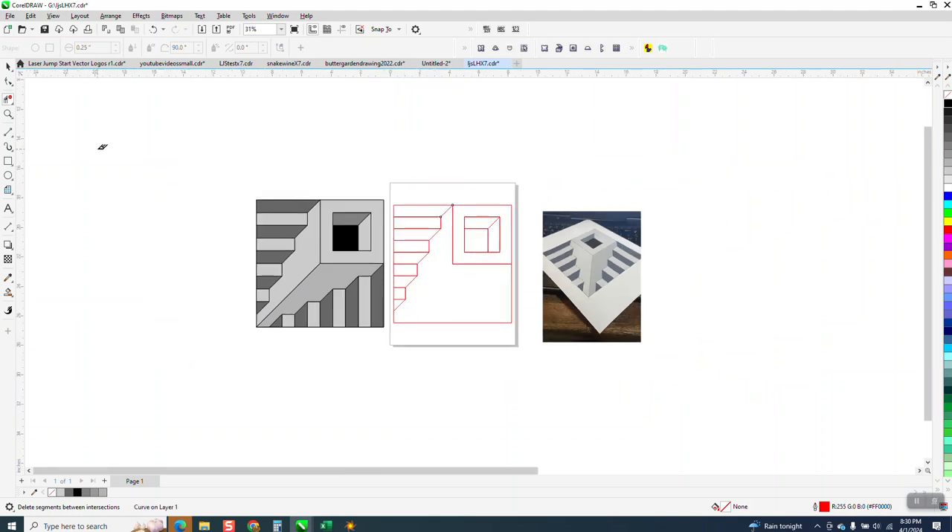
# - Draw a diagonal line from the drawing's center point to the lower-left corner of the outer square
pyautogui.click(13, 230)
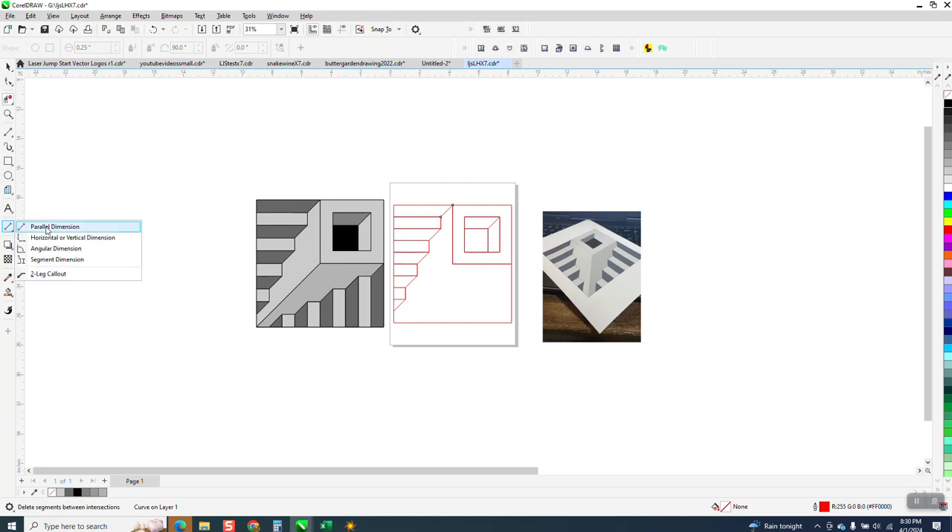
pyautogui.click(41, 142)
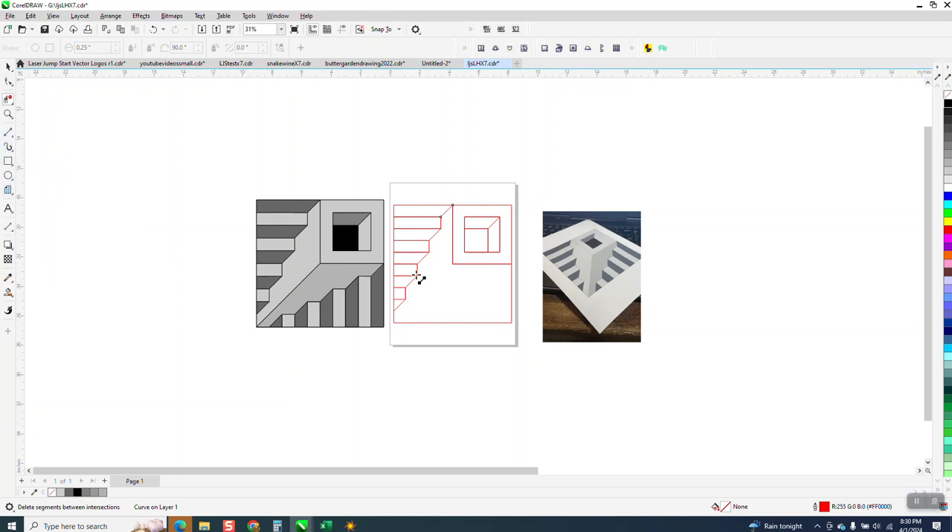
pyautogui.moveTo(452, 264); pyautogui.dragTo(392, 323)
# - Move the reference photo farther right and duplicate the red line drawing 9 inches to its right
pyautogui.click(9, 66)
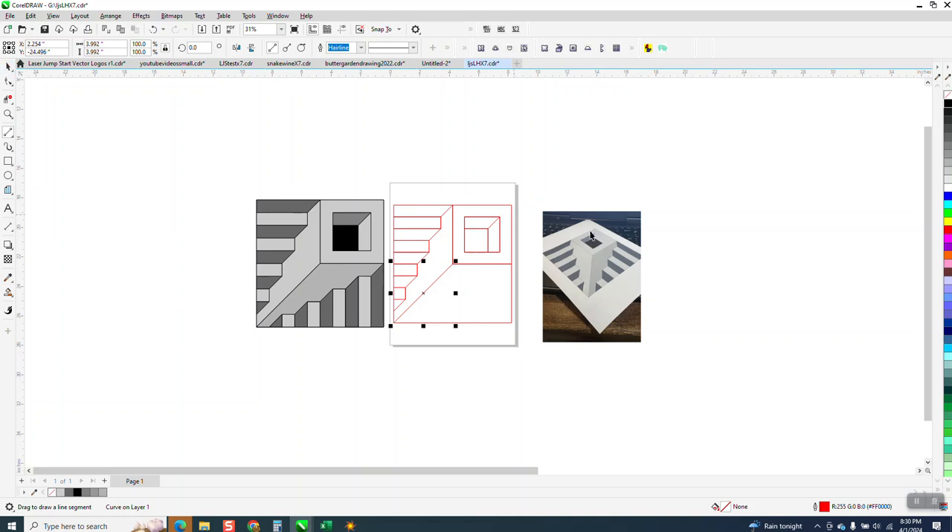
pyautogui.moveTo(587, 238); pyautogui.dragTo(788, 186)
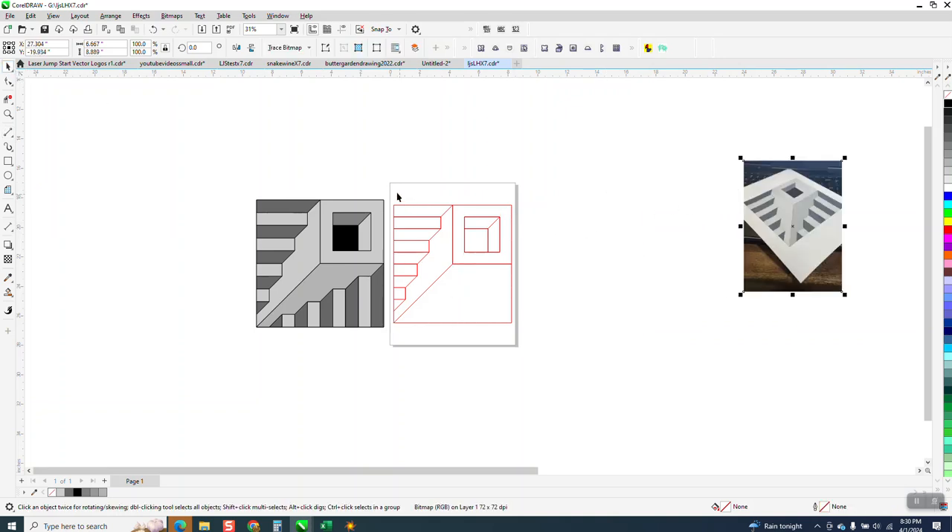
pyautogui.moveTo(390, 195); pyautogui.dragTo(556, 369)
pyautogui.click(127, 88)
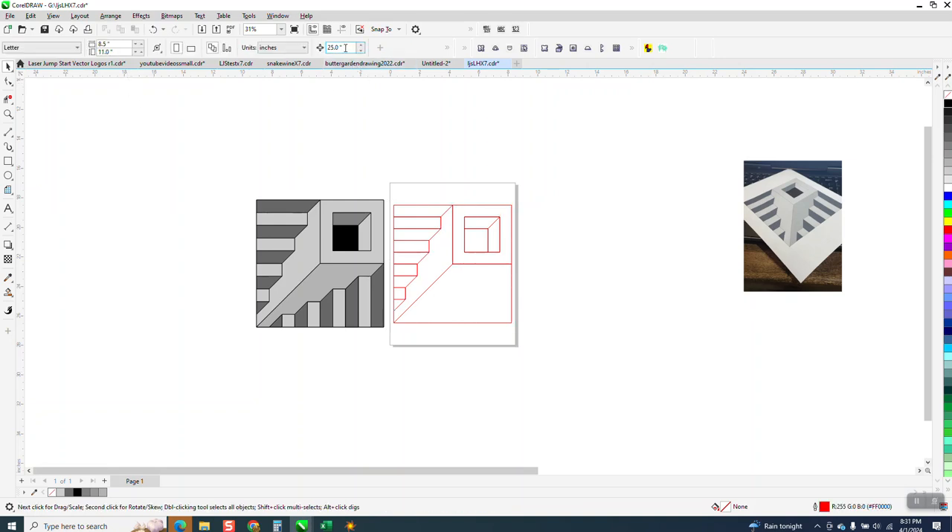
pyautogui.write('9')
pyautogui.moveTo(387, 191); pyautogui.dragTo(525, 335)
pyautogui.press('KP_Add')
pyautogui.press('Right')
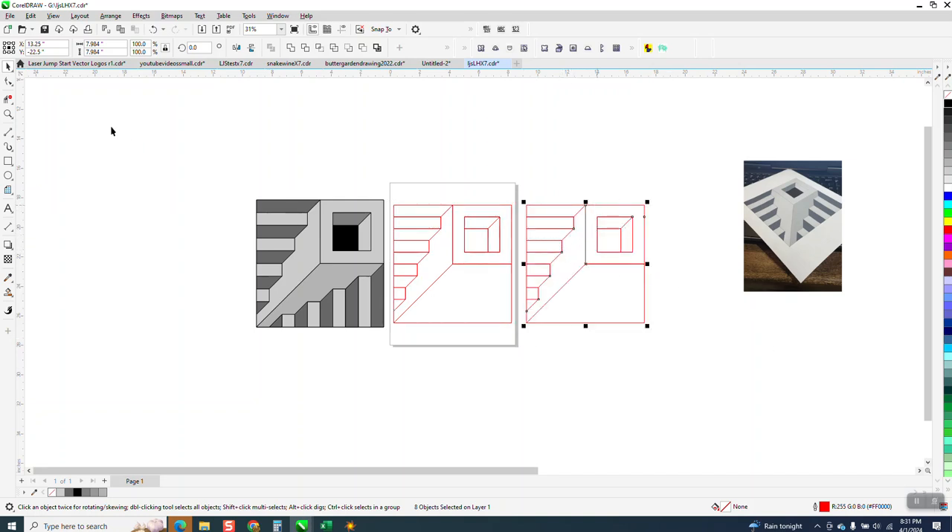
# - Delete everything in the duplicate except the stepped section, removing the square hole, center lines, long diagonal and bottom edge
pyautogui.click(8, 99)
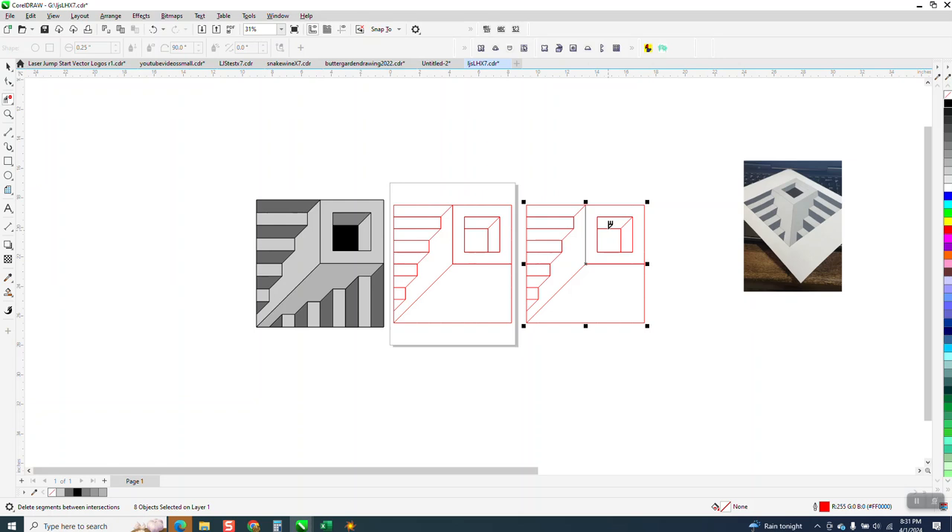
pyautogui.moveTo(600, 189); pyautogui.dragTo(650, 339)
pyautogui.click(586, 245)
pyautogui.click(597, 224)
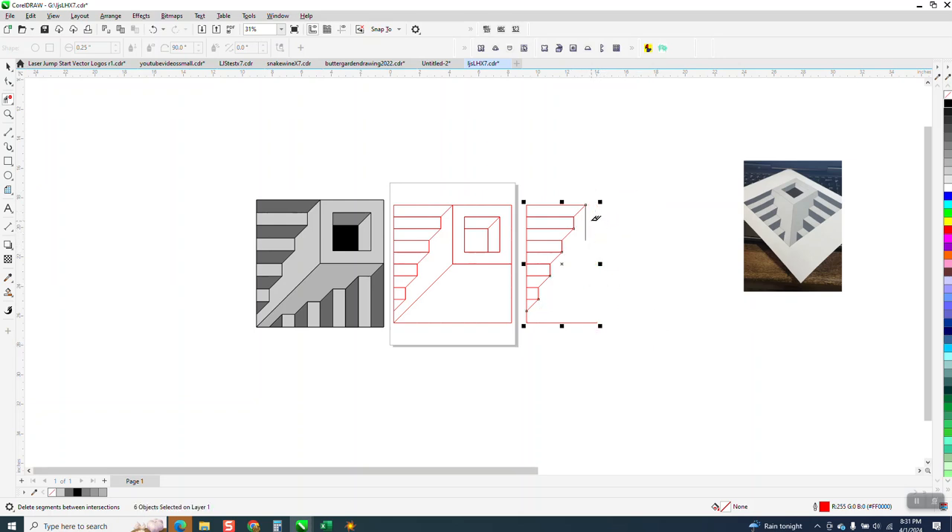
pyautogui.click(587, 226)
pyautogui.click(580, 323)
pyautogui.click(547, 323)
pyautogui.click(153, 29)
pyautogui.moveTo(523, 316); pyautogui.dragTo(623, 333)
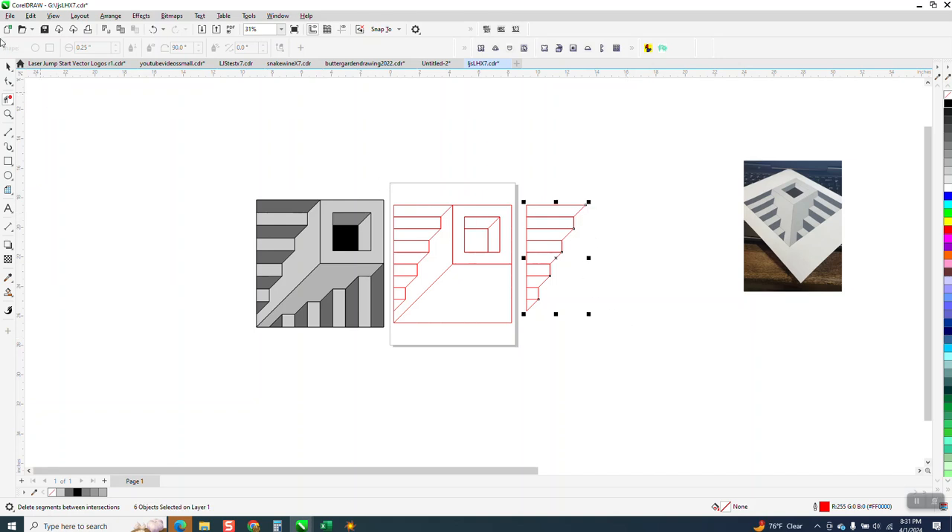
# - Group the remaining stepped lines of the duplicate and mirror the group horizontally
pyautogui.click(6, 66)
pyautogui.moveTo(608, 176)
pyautogui.mouseDown()
pyautogui.moveTo(563, 305)
pyautogui.moveTo(511, 333)
pyautogui.mouseUp()
pyautogui.hotkey('ctrl', 'g')
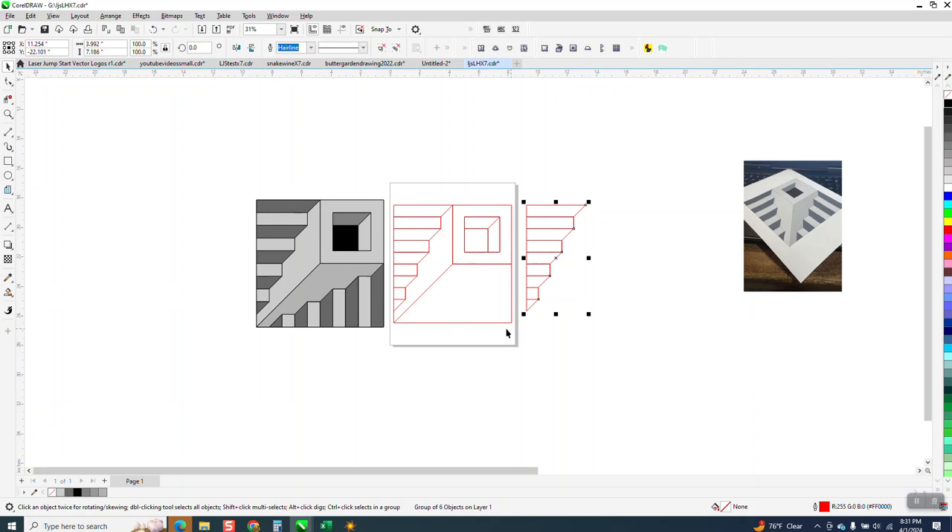
pyautogui.click(237, 48)
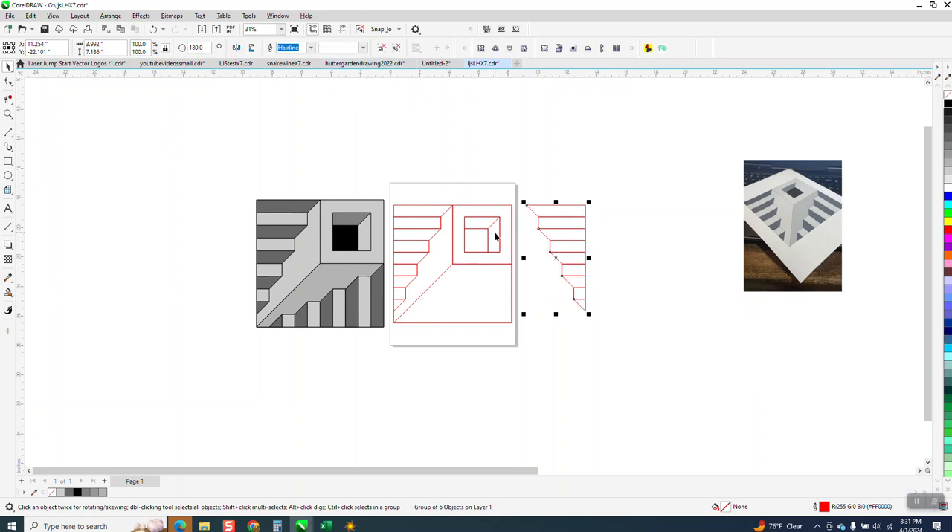
# - Set the rotation angle of the mirrored steps group to 90 degrees
pyautogui.moveTo(386, 182); pyautogui.dragTo(403, 276)
pyautogui.moveTo(455, 309); pyautogui.dragTo(510, 340)
pyautogui.click(568, 238)
pyautogui.click(195, 48)
pyautogui.write('9')
pyautogui.press('Return')
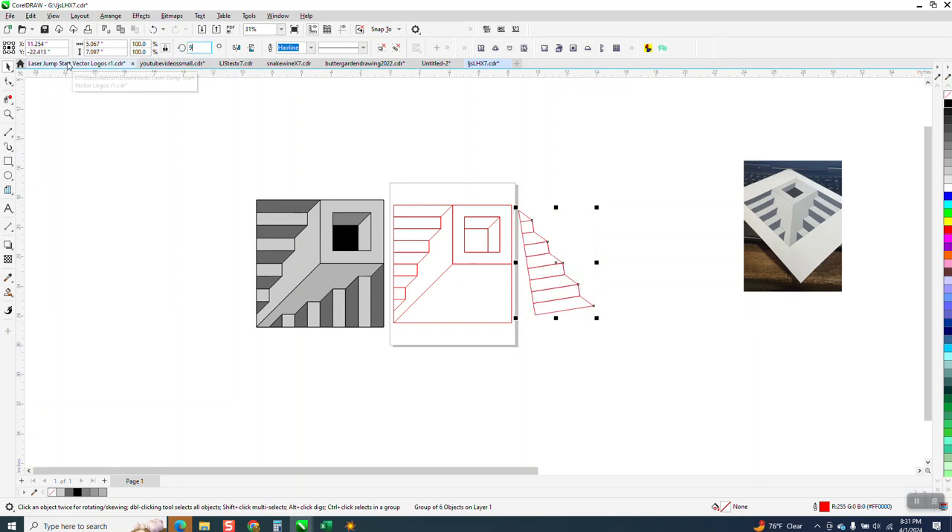
pyautogui.write('0')
pyautogui.press('Return')
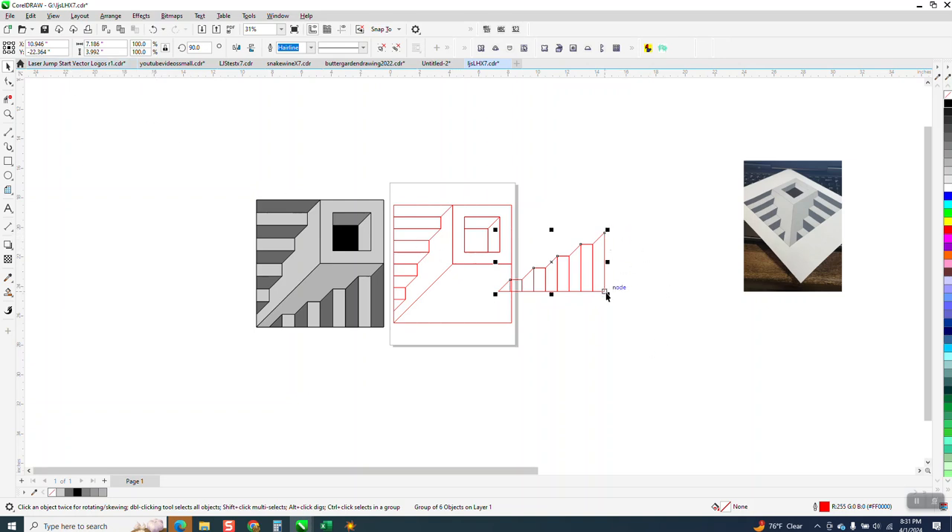
# - Move the rotated steps group so its lower-right corner snaps to the lower-right corner of the outer square
pyautogui.moveTo(599, 295); pyautogui.dragTo(525, 338)
pyautogui.click(7, 114)
pyautogui.moveTo(370, 257); pyautogui.dragTo(616, 396)
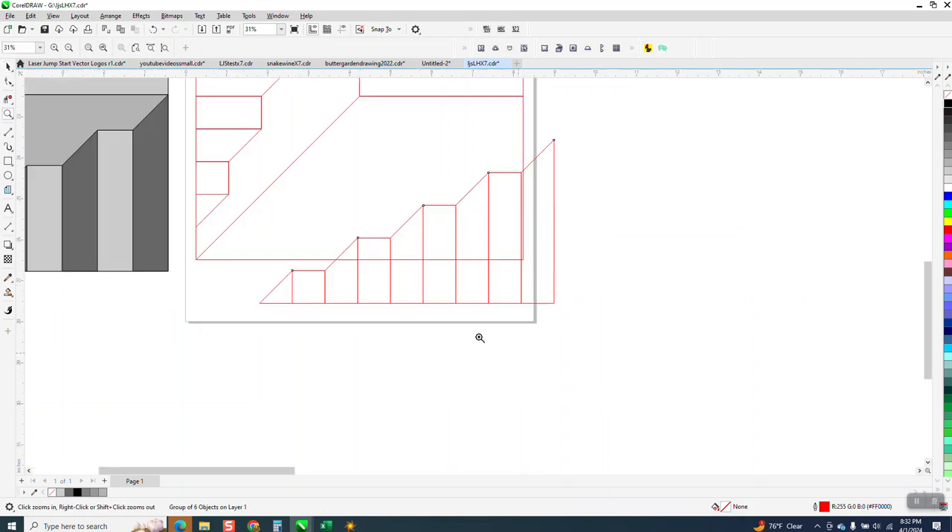
pyautogui.click(7, 67)
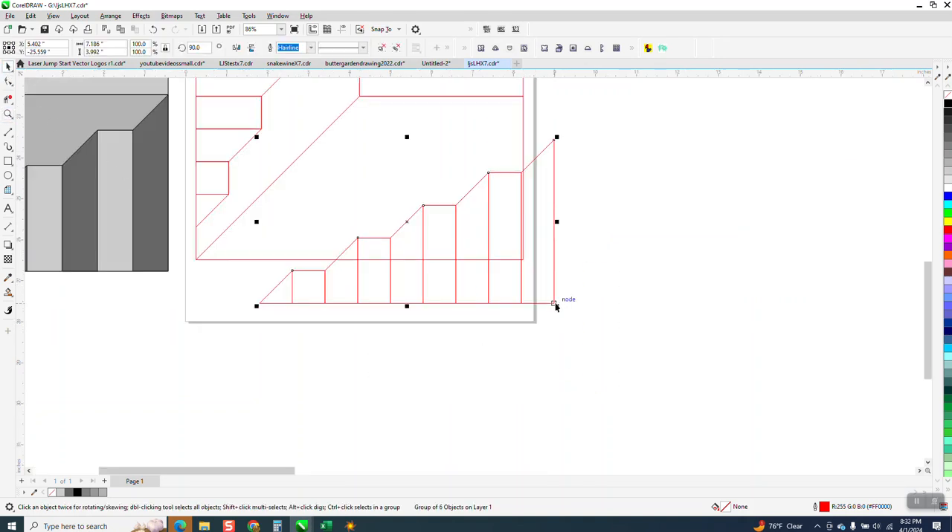
pyautogui.moveTo(554, 303); pyautogui.dragTo(540, 269)
pyautogui.scroll(-1, 576, 293)
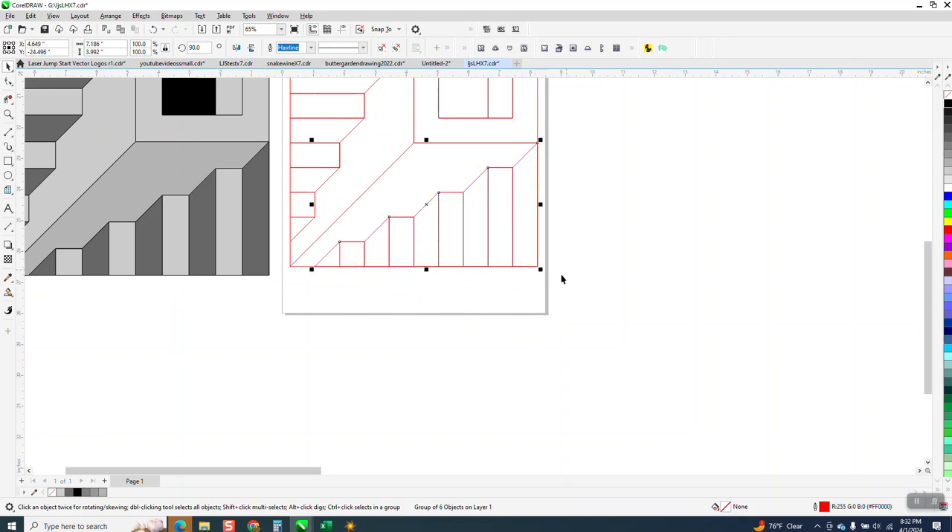
pyautogui.scroll(-2, 526, 310)
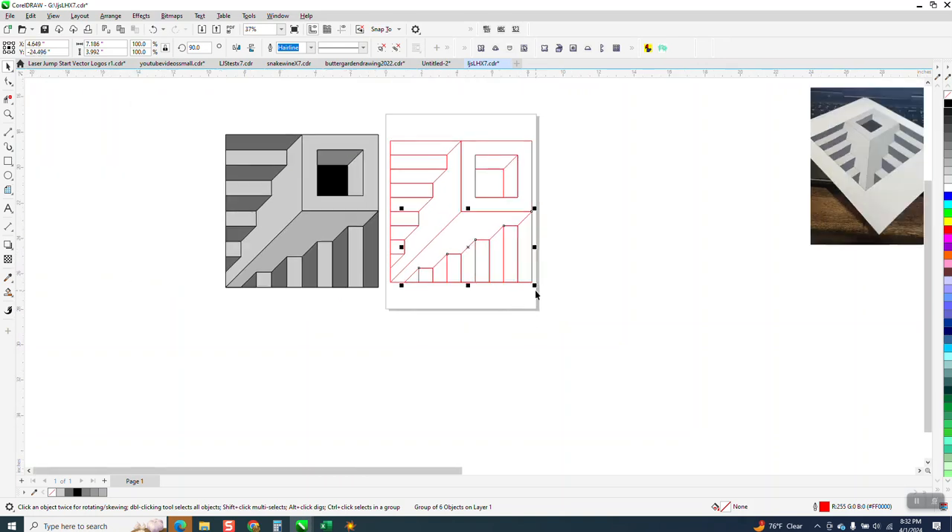
pyautogui.click(517, 329)
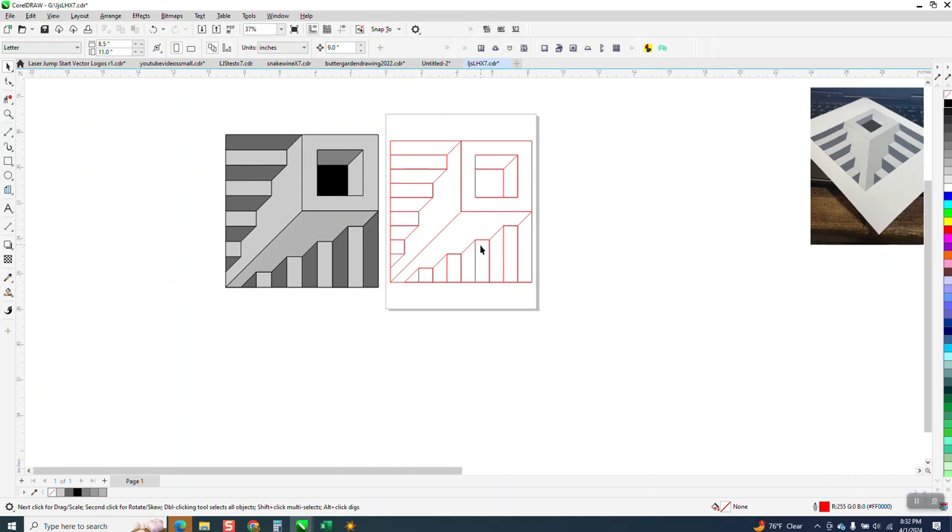
# - Fill the inner square of the hole with black using Smart Fill
pyautogui.click(9, 113)
pyautogui.moveTo(370, 119); pyautogui.dragTo(679, 325)
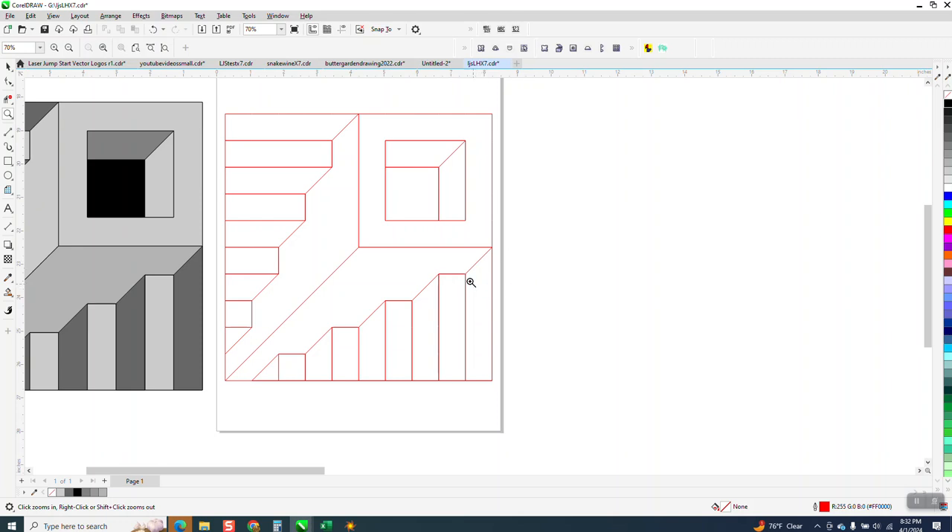
pyautogui.rightClick(384, 236)
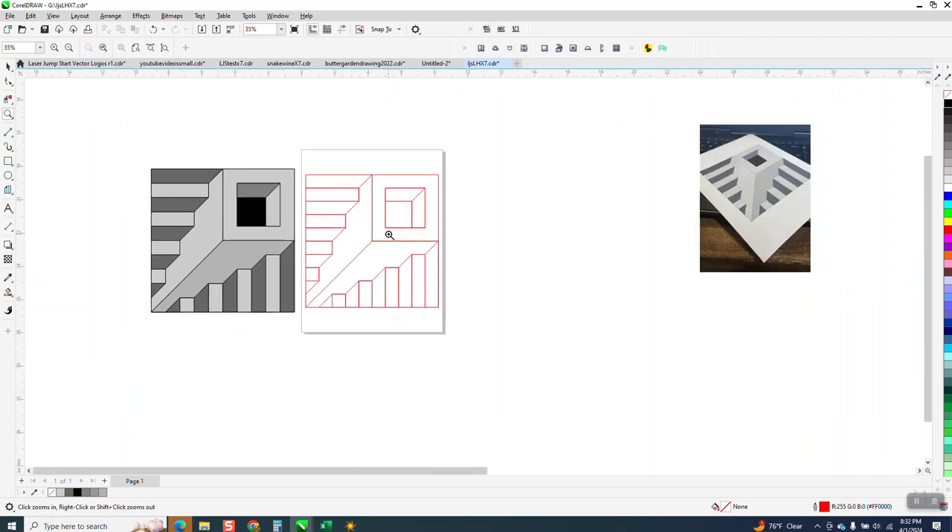
pyautogui.click(8, 67)
pyautogui.click(8, 292)
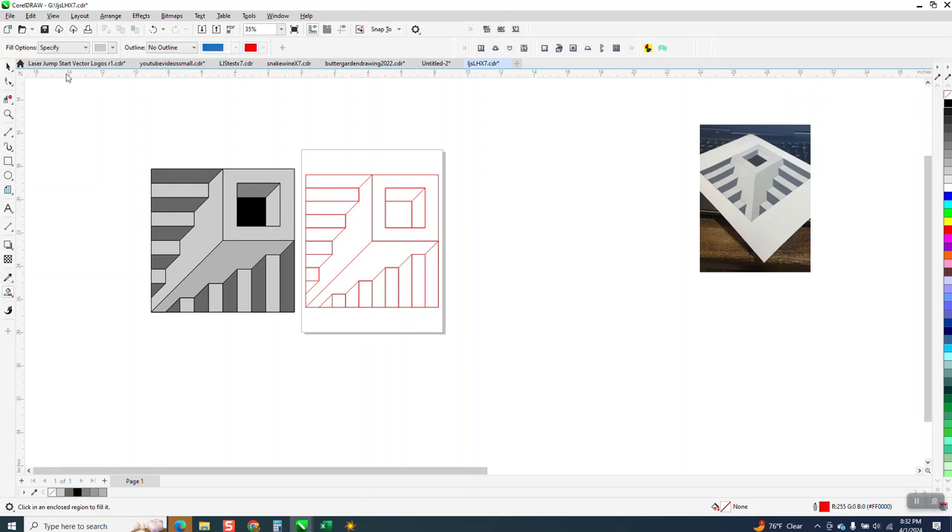
pyautogui.click(112, 47)
pyautogui.click(109, 99)
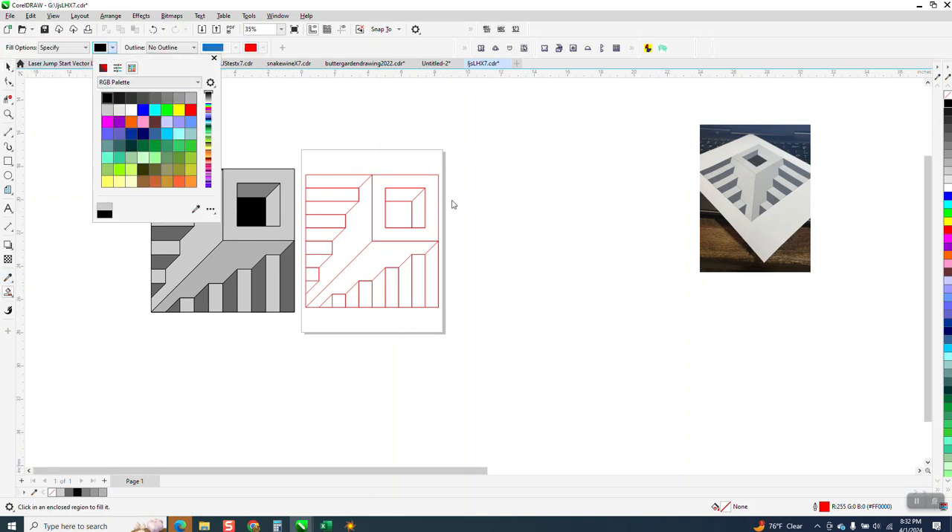
pyautogui.click(403, 209)
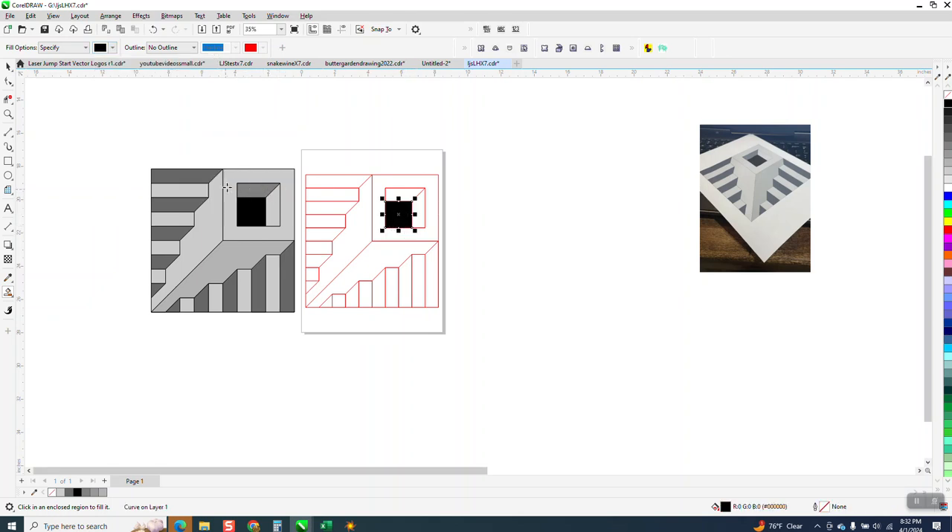
# - Fill the hole's upper face and the five slanted areas between the left steps with dark gray (#666666)
pyautogui.click(112, 48)
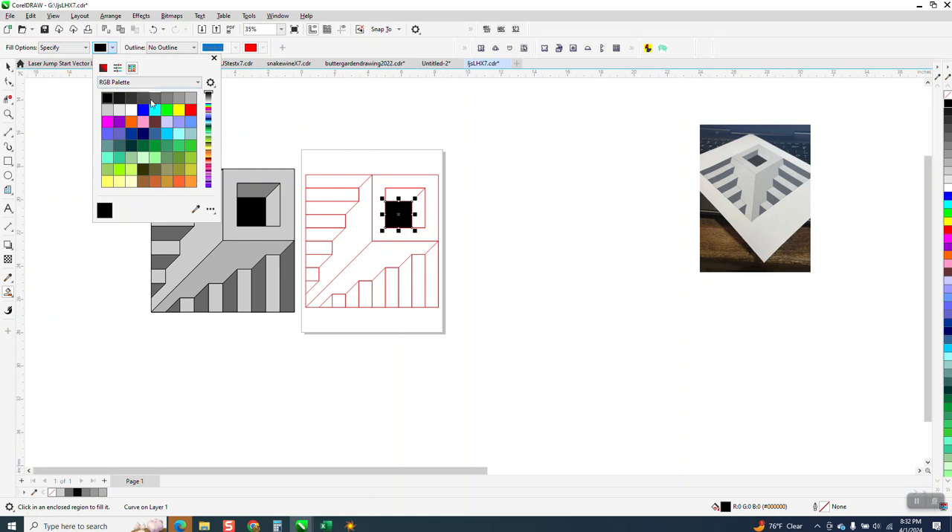
pyautogui.click(156, 100)
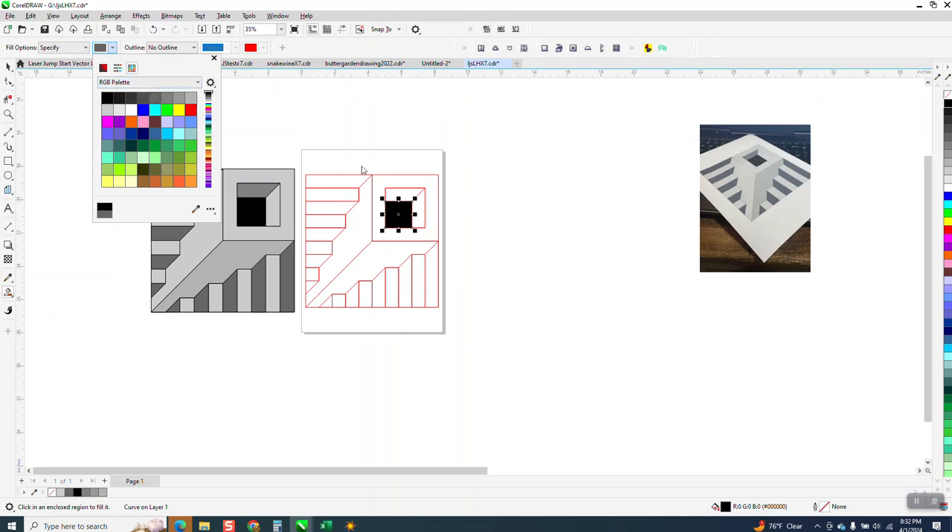
pyautogui.click(405, 194)
pyautogui.click(405, 193)
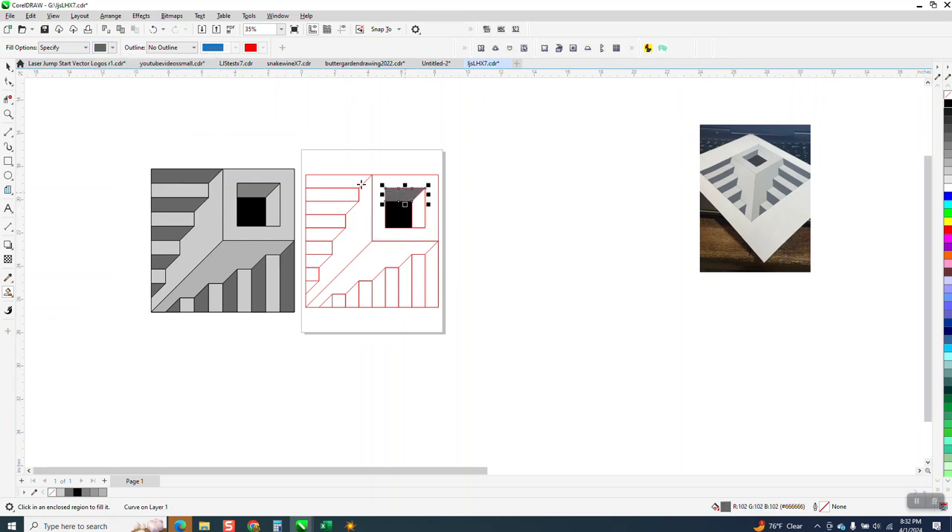
pyautogui.click(336, 179)
pyautogui.click(334, 207)
pyautogui.click(324, 235)
pyautogui.click(315, 262)
pyautogui.click(309, 285)
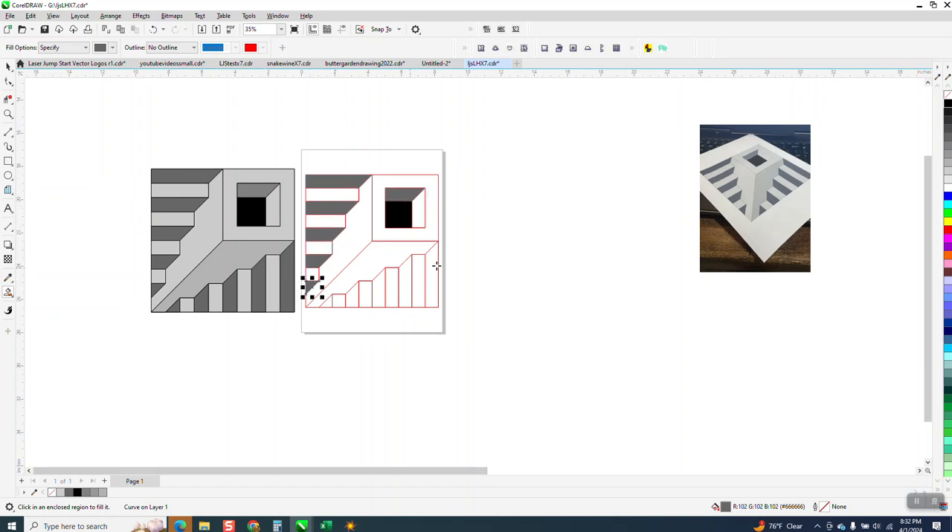
# - Fill the five slant-topped areas between the upright bottom steps with the same dark gray
pyautogui.click(431, 270)
pyautogui.click(407, 277)
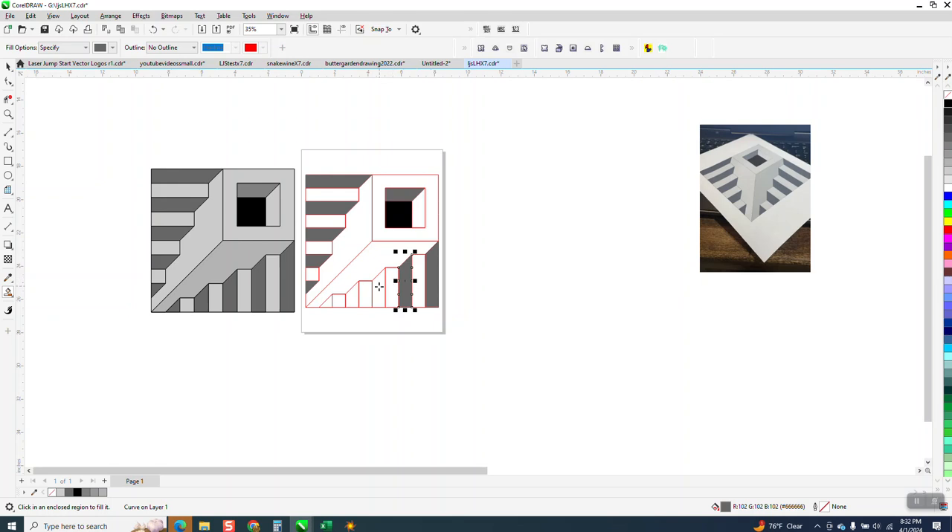
pyautogui.click(370, 293)
pyautogui.click(356, 296)
pyautogui.click(333, 303)
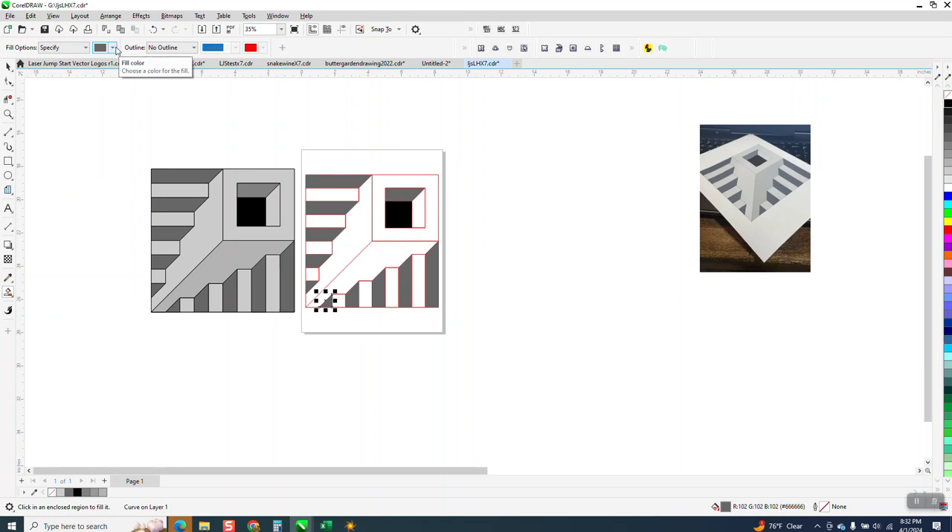
# - Fill the square frame around the hole and the hole's right inner face with light gray (RGB 204, 204, 204)
pyautogui.click(114, 47)
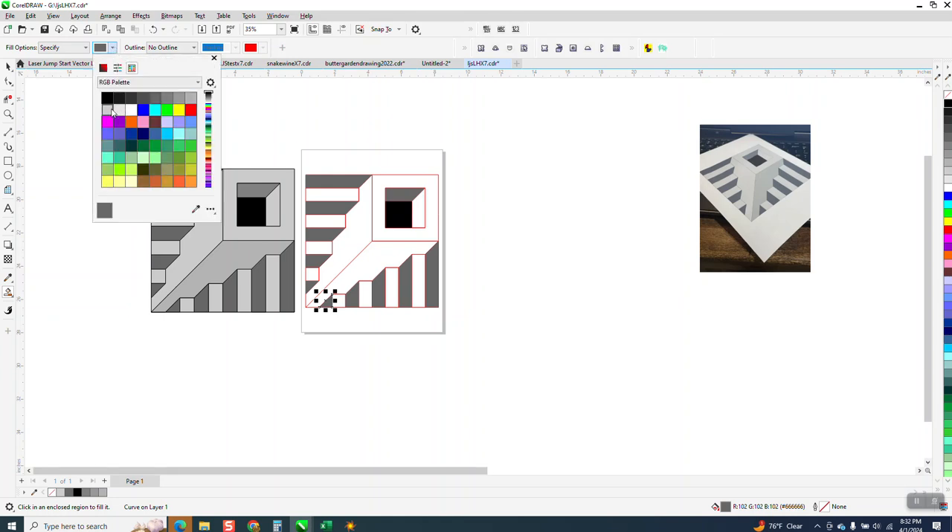
pyautogui.click(108, 111)
pyautogui.click(431, 197)
pyautogui.click(430, 198)
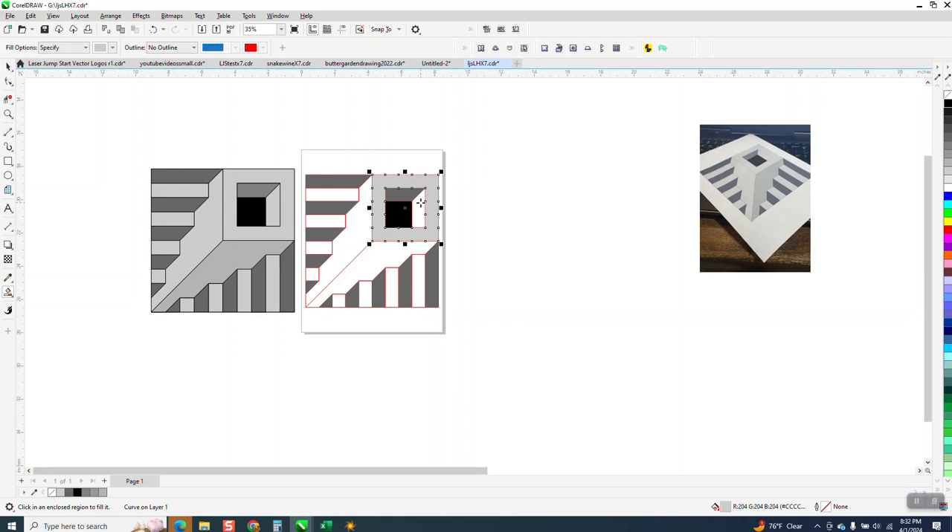
pyautogui.click(420, 202)
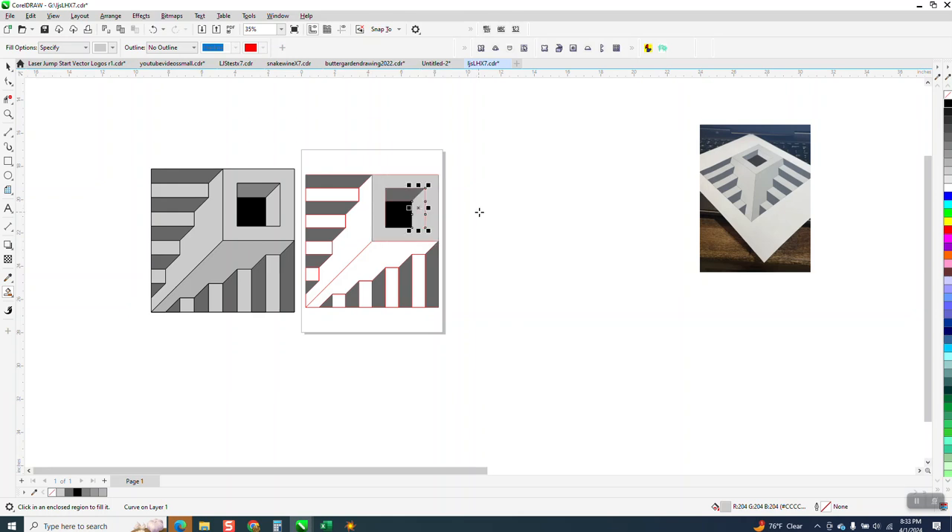
# - Fill the four horizontal step rectangles on the drawing's left side with light gray
pyautogui.click(340, 194)
pyautogui.click(326, 220)
pyautogui.click(322, 247)
pyautogui.click(313, 275)
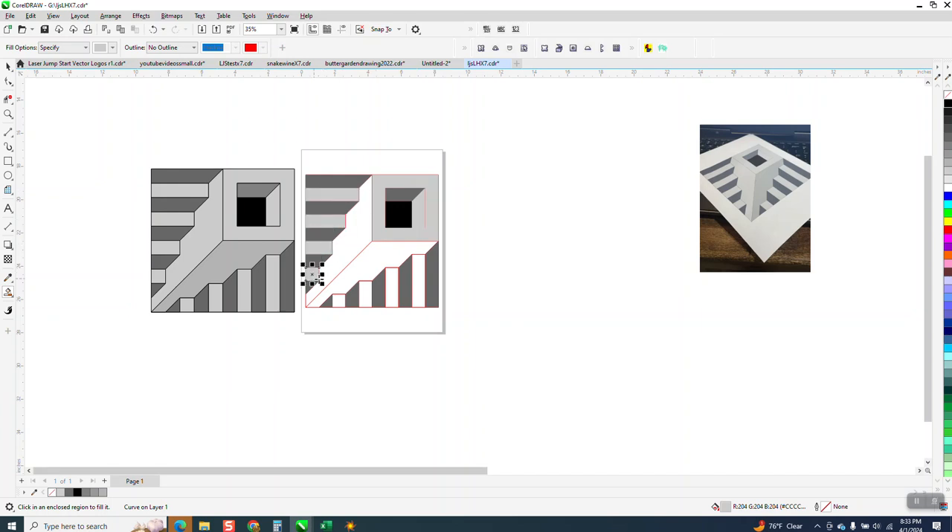
# - Fill the two large diagonal faces and the four upright step rectangles with light gray
pyautogui.click(340, 264)
pyautogui.click(349, 288)
pyautogui.click(338, 301)
pyautogui.click(366, 293)
pyautogui.click(391, 287)
pyautogui.click(418, 280)
pyautogui.click(8, 66)
pyautogui.click(381, 256)
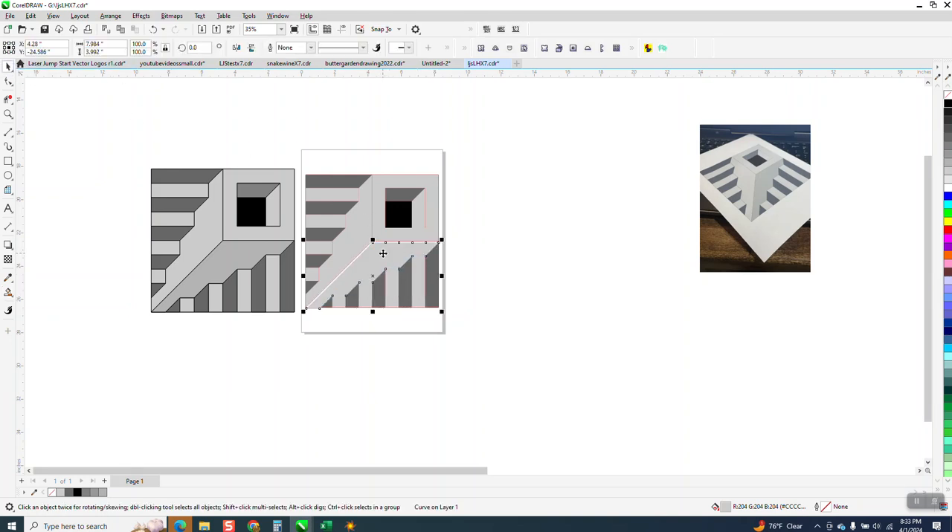
pyautogui.click(152, 29)
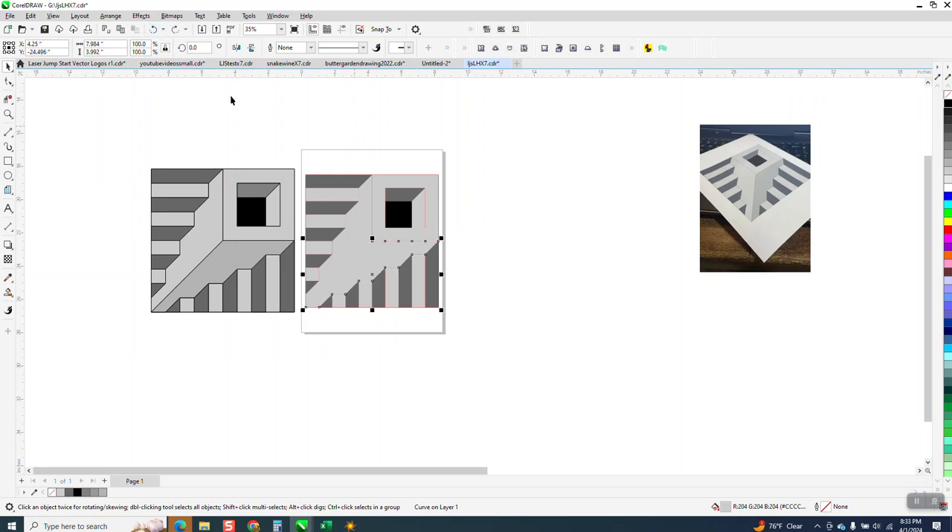
# - Fill the lower diagonal face of the new drawing with medium gray (RGB 153, 153, 153), without an outline
pyautogui.click(8, 292)
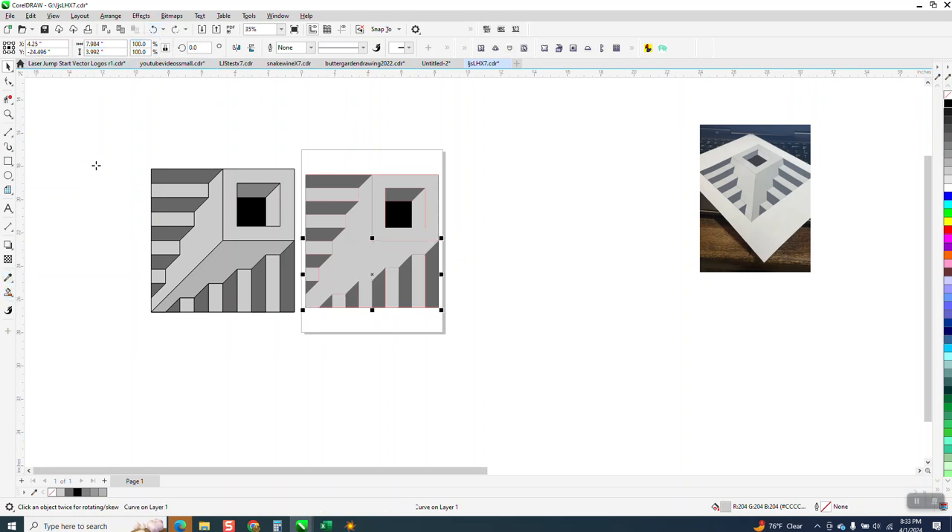
pyautogui.click(112, 48)
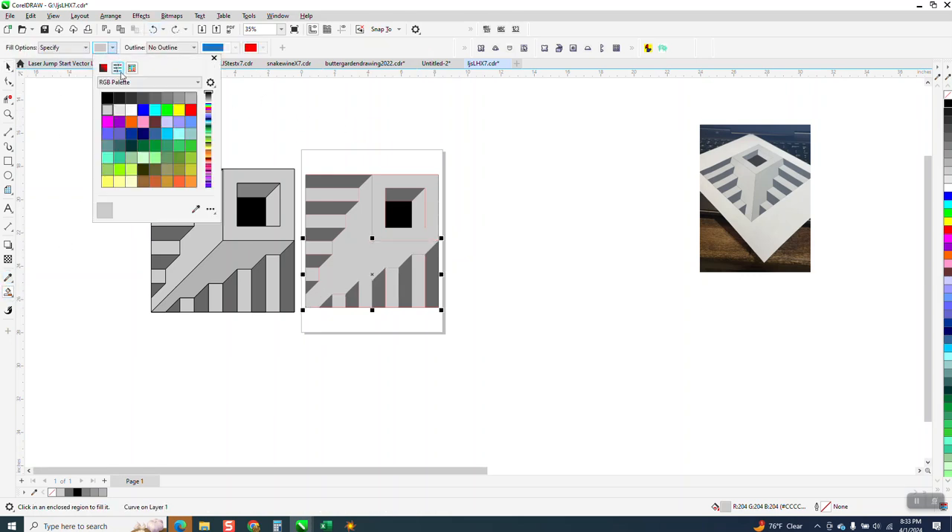
pyautogui.click(178, 98)
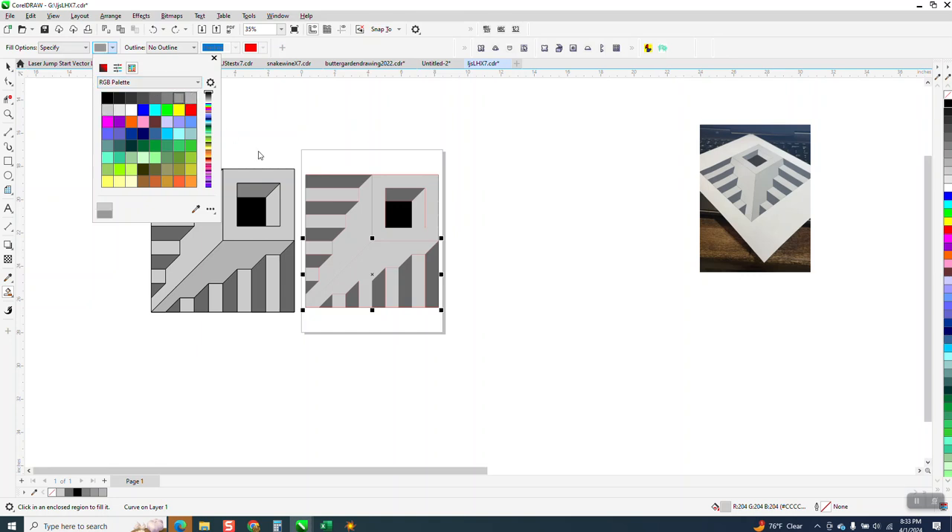
pyautogui.click(384, 267)
pyautogui.click(390, 258)
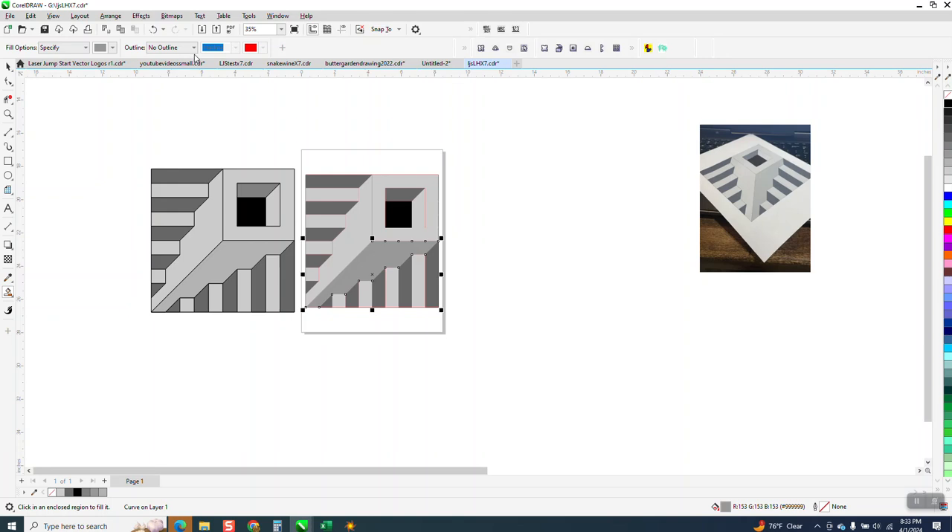
# - Fill the lower diagonal face with the next lighter gray of the RGB palette, between RGB 153 and RGB 204
pyautogui.click(112, 47)
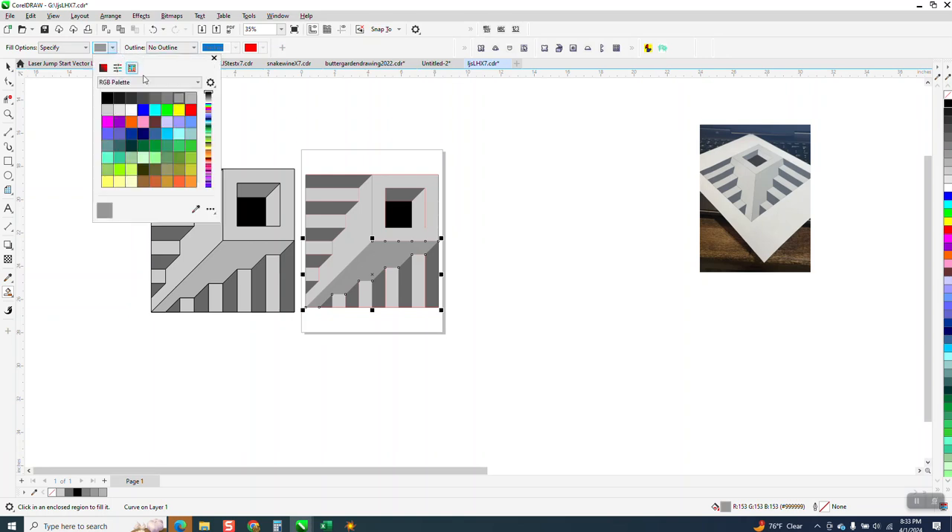
pyautogui.click(190, 98)
pyautogui.click(389, 258)
pyautogui.click(390, 259)
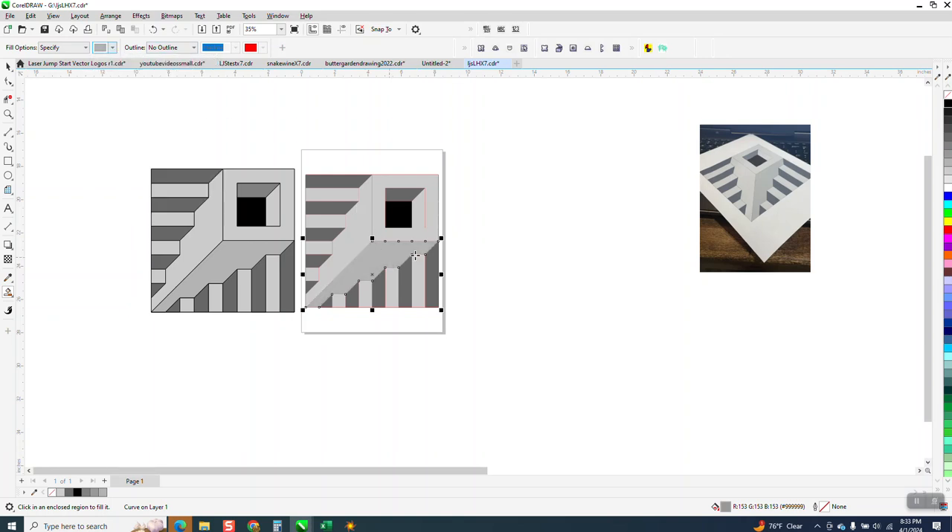
# - Give every object of the new drawing on the page a black outline
pyautogui.click(9, 67)
pyautogui.moveTo(463, 332); pyautogui.dragTo(464, 332)
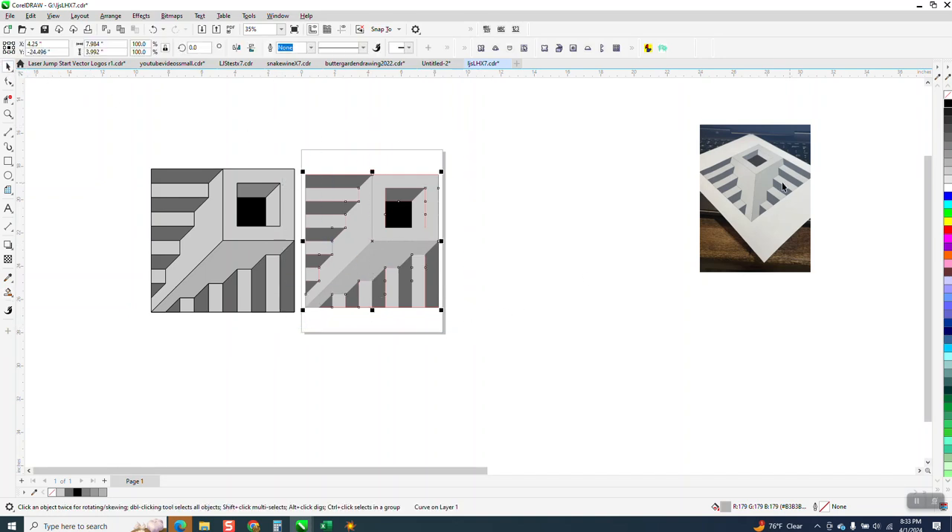
pyautogui.rightClick(946, 106)
pyautogui.scroll(-1, 632, 188)
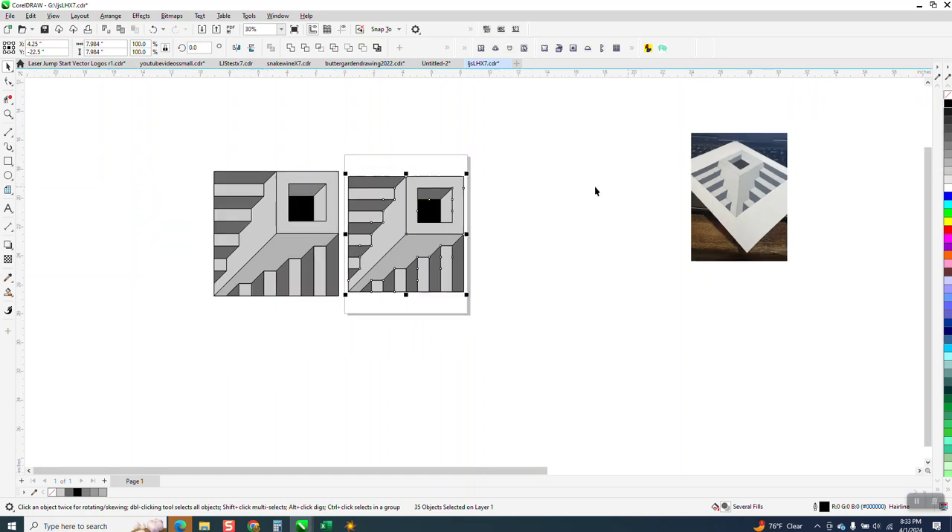
# - Scale the whole outlined drawing down proportionally to about 7.6 inches square and shift it slightly within the page
pyautogui.moveTo(329, 159); pyautogui.dragTo(505, 339)
pyautogui.moveTo(469, 300)
pyautogui.mouseDown()
pyautogui.moveTo(456, 281)
pyautogui.moveTo(461, 289)
pyautogui.mouseUp()
pyautogui.moveTo(392, 234)
pyautogui.mouseDown()
pyautogui.moveTo(409, 238)
pyautogui.moveTo(393, 232)
pyautogui.mouseUp()
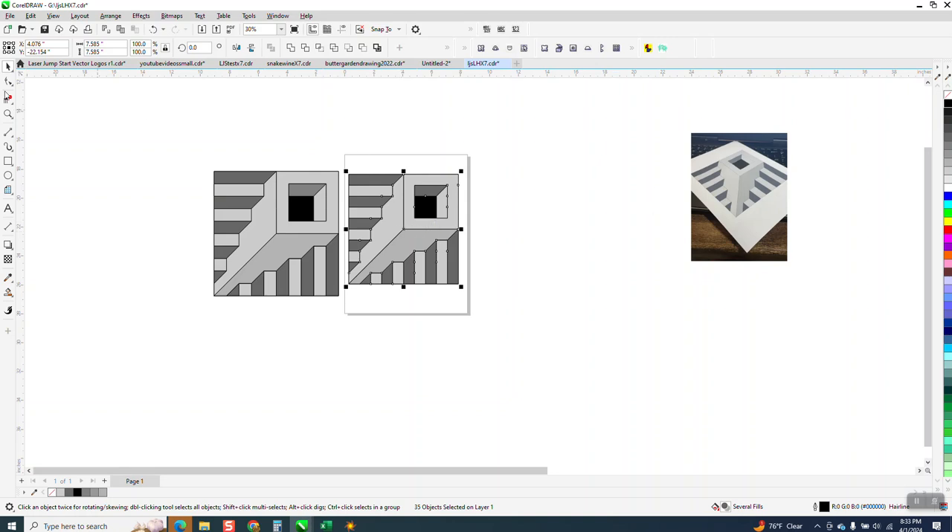
# - Examine the reference photo of the paper illusion up close and compare it with the finished drawing on the page
pyautogui.click(8, 114)
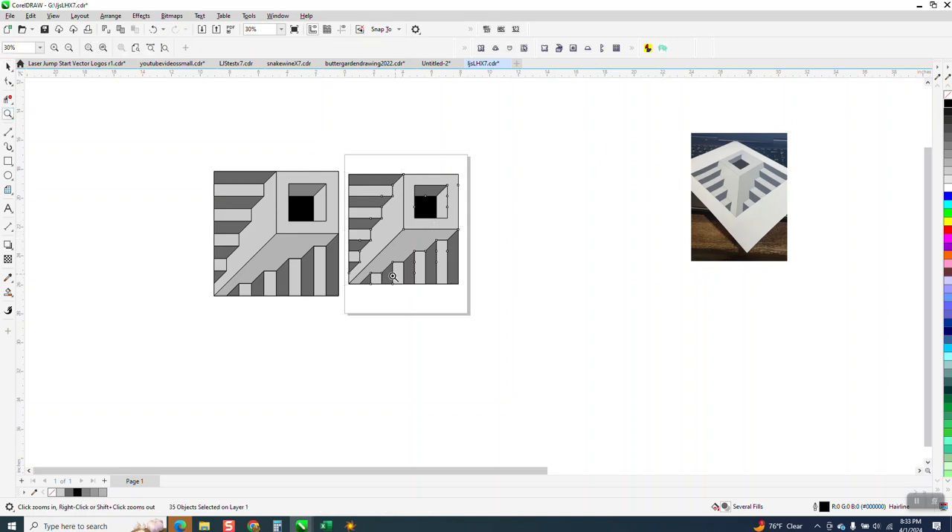
pyautogui.moveTo(691, 132); pyautogui.dragTo(865, 287)
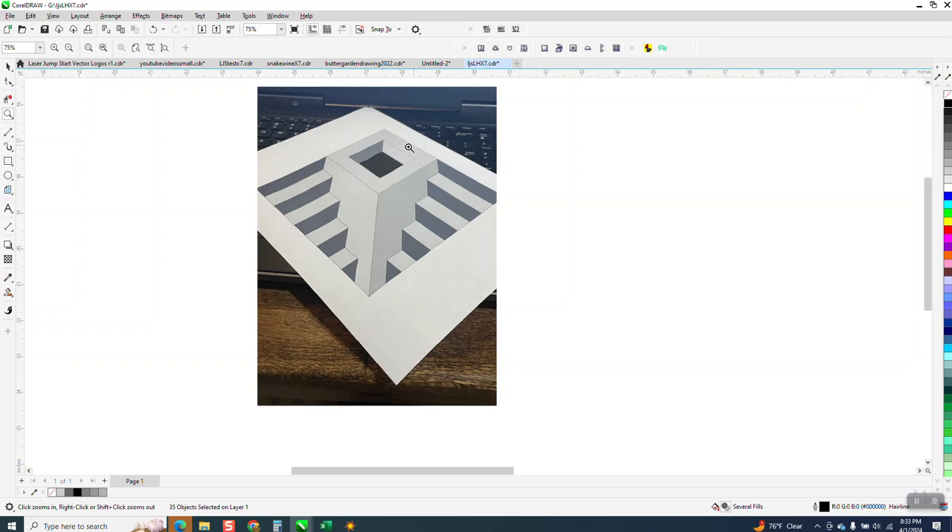
pyautogui.scroll(-4, 401, 179)
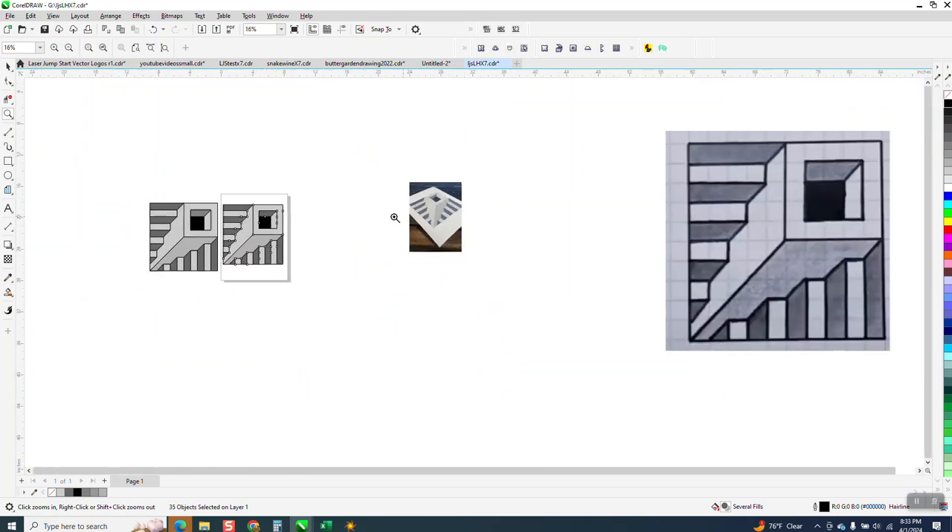
pyautogui.moveTo(230, 200); pyautogui.dragTo(320, 279)
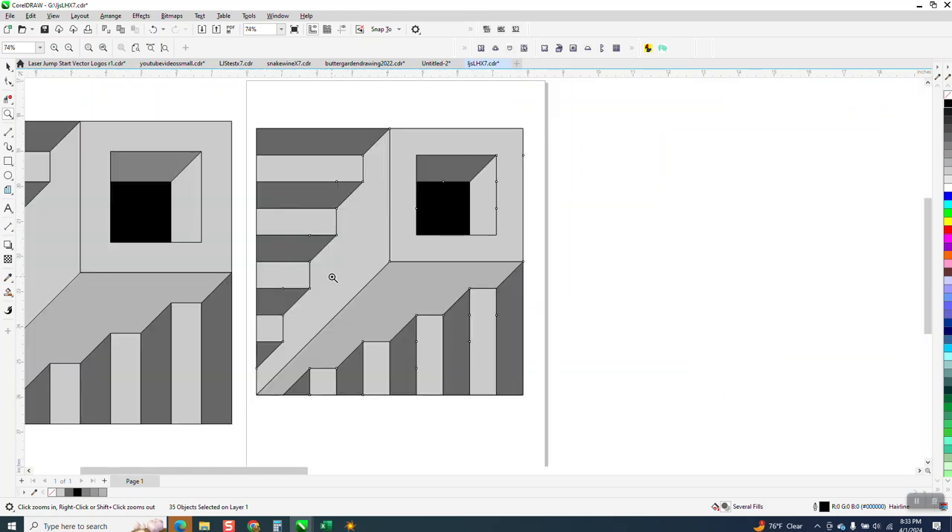
pyautogui.click(8, 66)
pyautogui.click(637, 141)
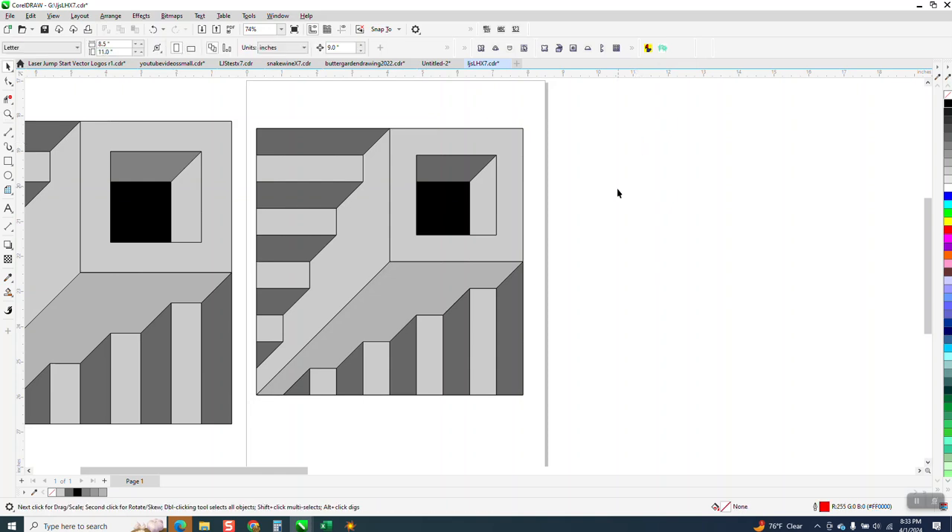
pyautogui.scroll(-4, 621, 188)
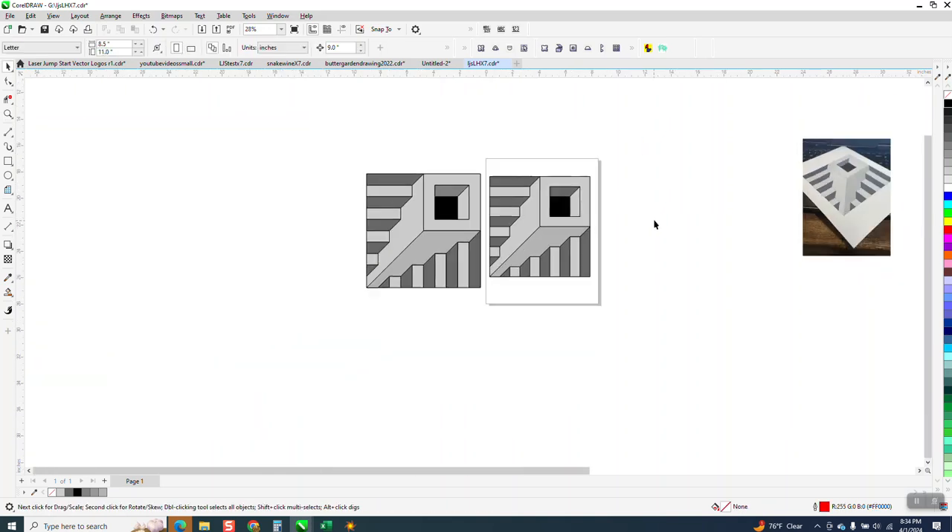